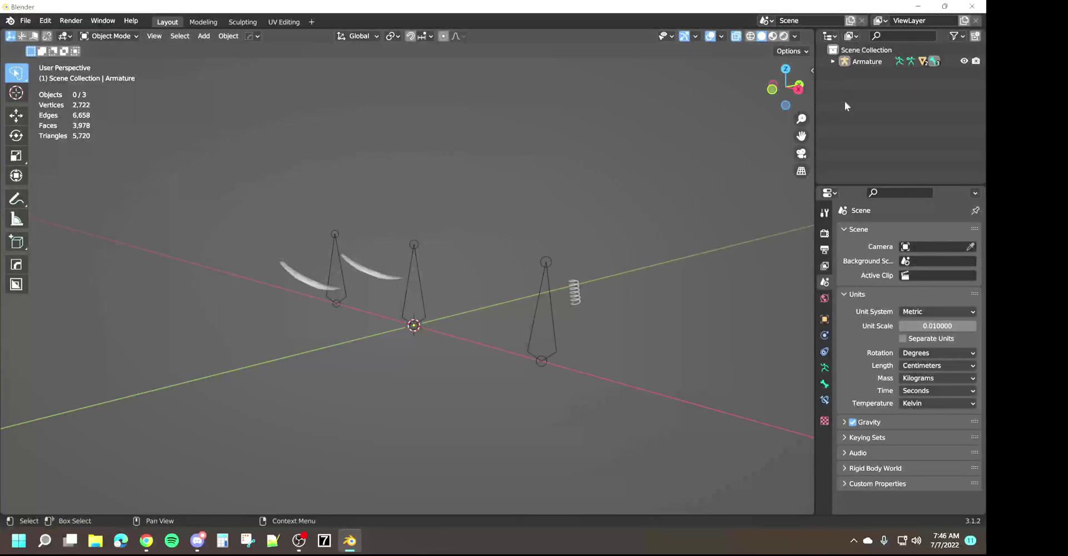
Select and deselect the armature, check its parenting options, and orbit to the bones' front
left_click(556, 344)
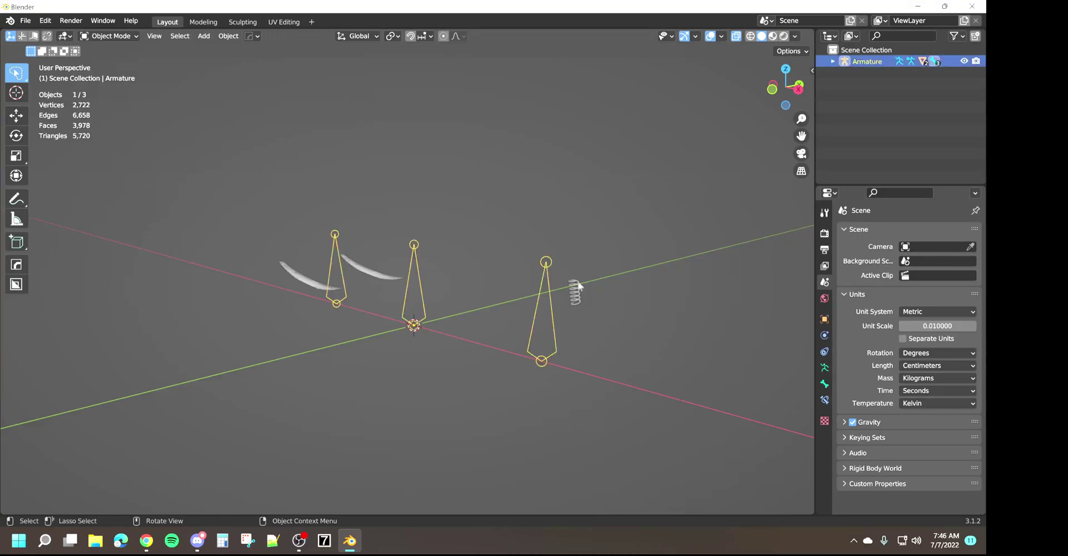
left_click(598, 255)
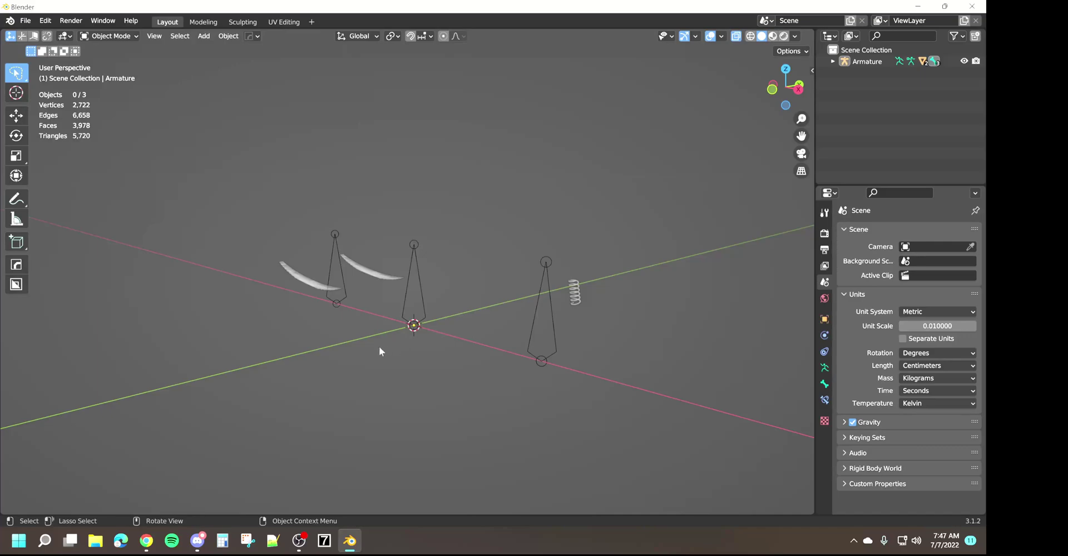
mouse_move(372, 350)
right_mouse_down("ctrl")
mouse_move(393, 348)
mouse_move(382, 344)
right_mouse_up("ctrl")
right_click(350, 334)
middle_click_drag(286, 193, 438, 282)
scroll(320, 314, "up", 4)
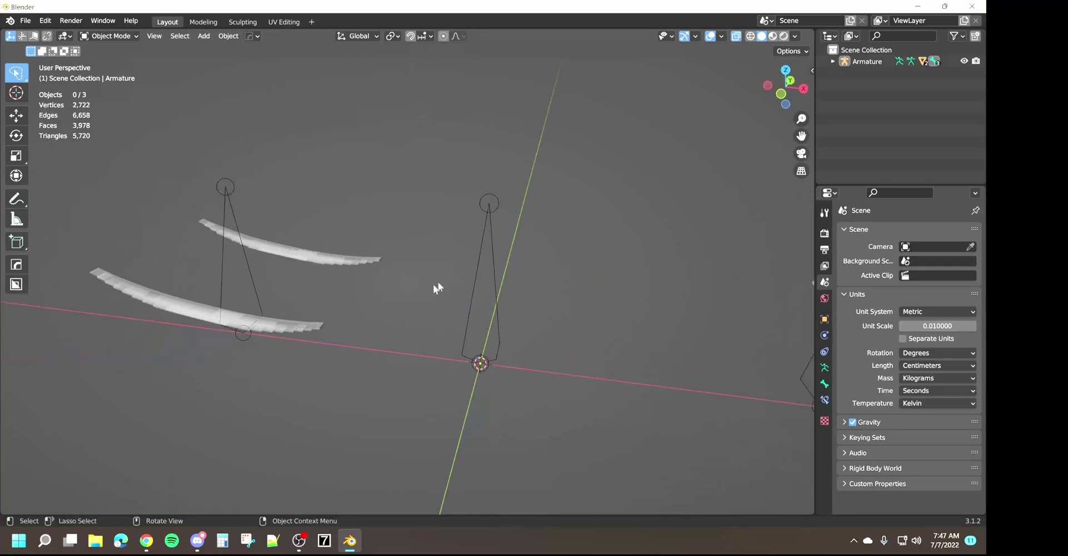
Turn off X-ray and orbit around the three bones and the coil spring
left_click(736, 36)
middle_click_drag(564, 210, 307, 314)
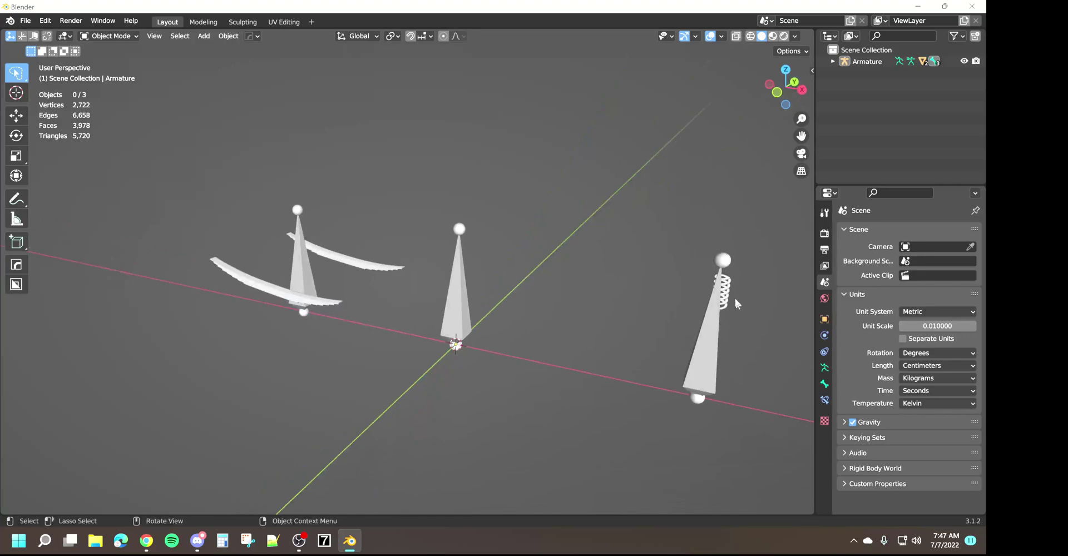
middle_click_drag(658, 341, 612, 333)
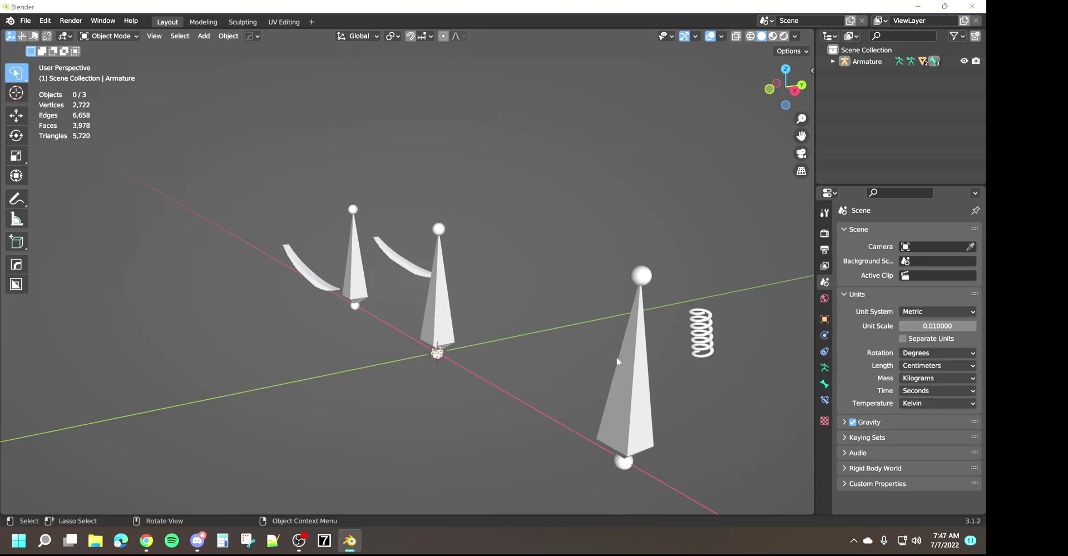
mouse_move(615, 361)
middle_mouse_down()
mouse_move(598, 365)
mouse_move(615, 357)
middle_mouse_up()
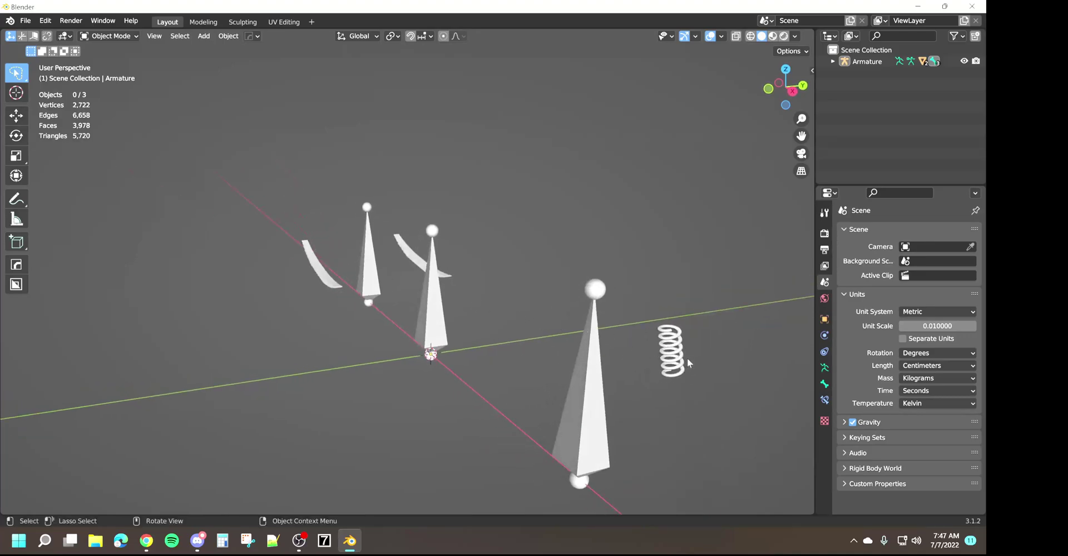
mouse_move(420, 355)
middle_mouse_down()
mouse_move(509, 359)
mouse_move(403, 364)
middle_mouse_up()
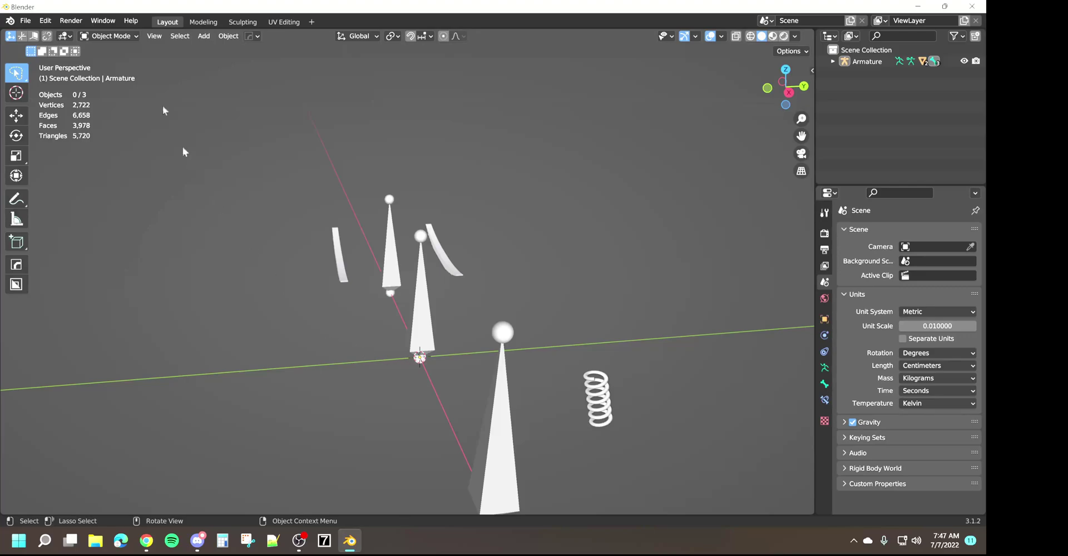
Draw out a new 2 cm tall cube near the rear bone with Add Cube
left_click(17, 242)
middle_click_drag(381, 436, 420, 434)
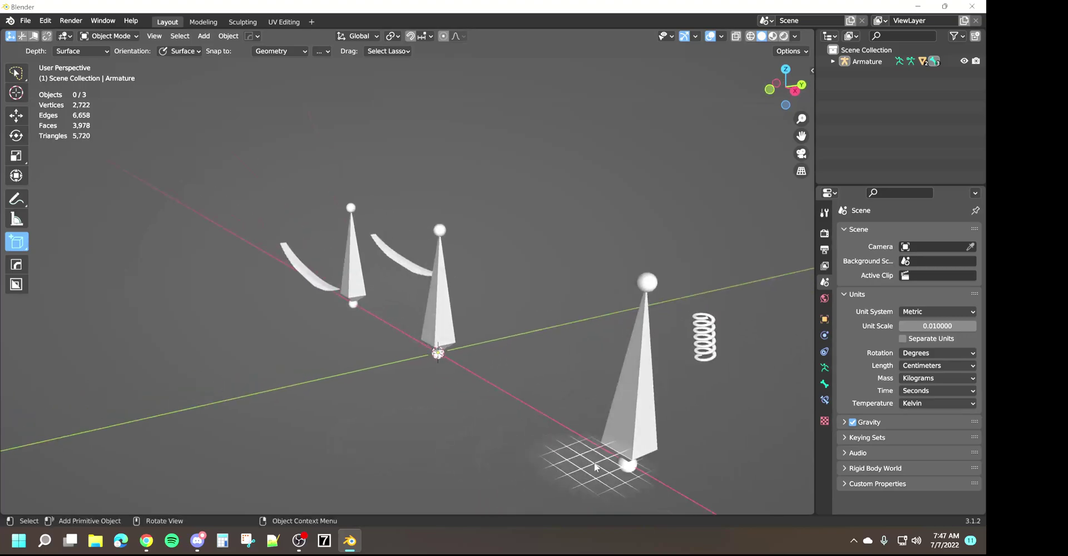
left_click_drag(595, 467, 666, 476)
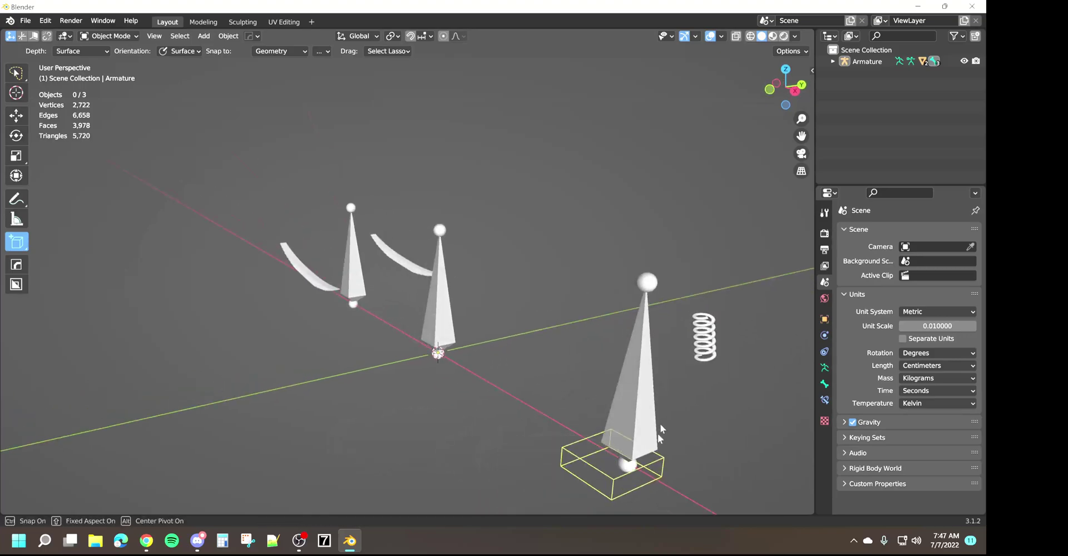
left_click(662, 343)
middle_click_drag(684, 450, 632, 443)
middle_click_drag(476, 424, 426, 286)
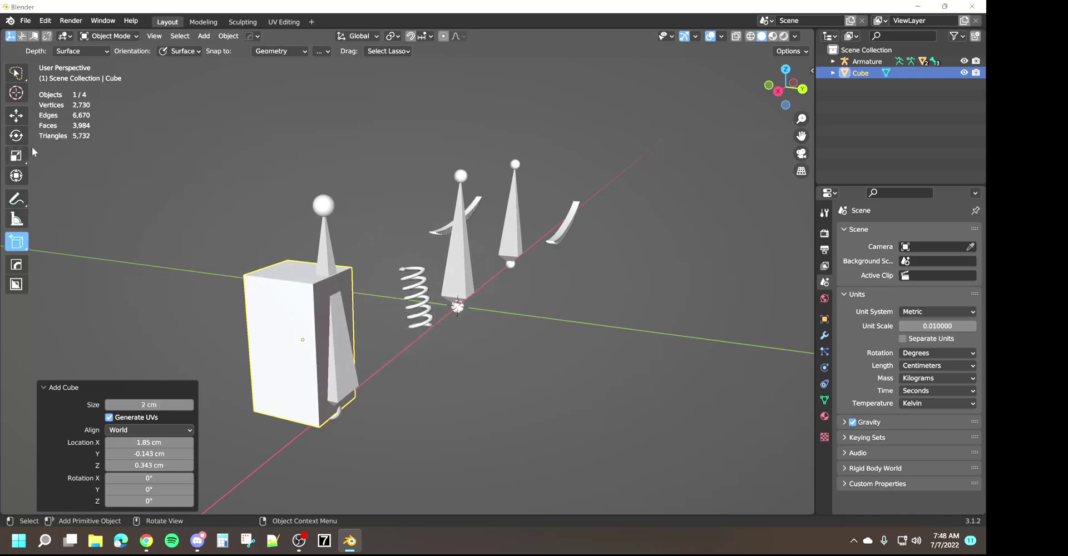
Move the cube 0.3724 cm along Y and 0.091064 cm up along Z
left_click(16, 116)
middle_click_drag(176, 205, 428, 358)
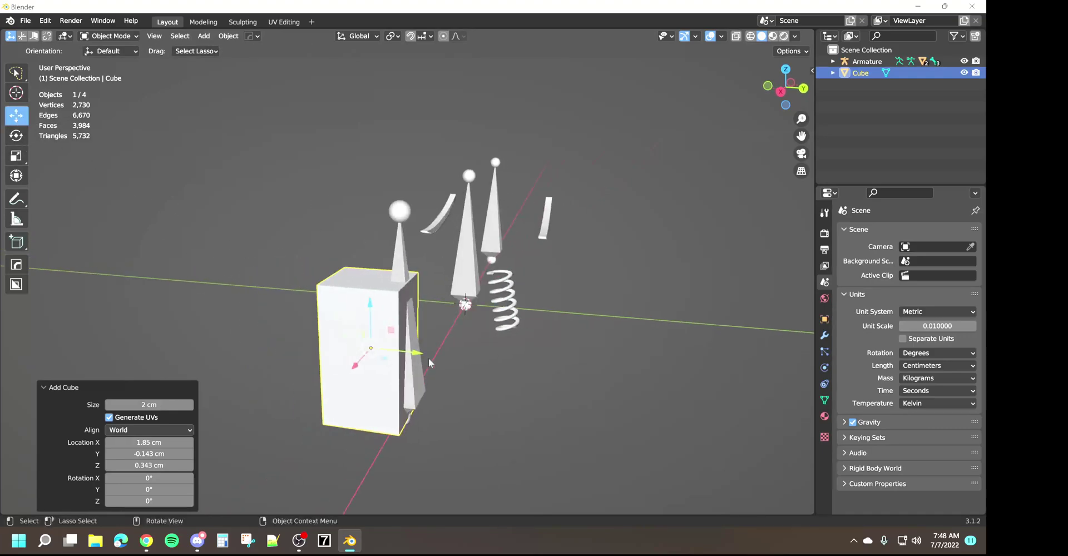
left_click_drag(428, 358, 494, 360)
left_click_drag(453, 312, 446, 293)
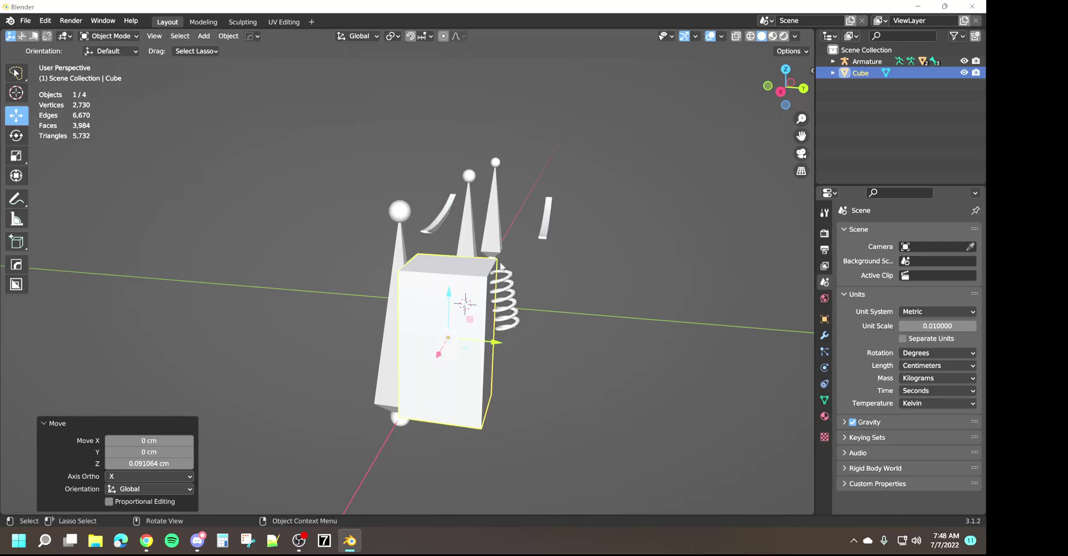
Switch to Right Orthographic view, enter Edit Mode on the cube, and enable X-ray
left_click(780, 91)
scroll(439, 301, "up", 8)
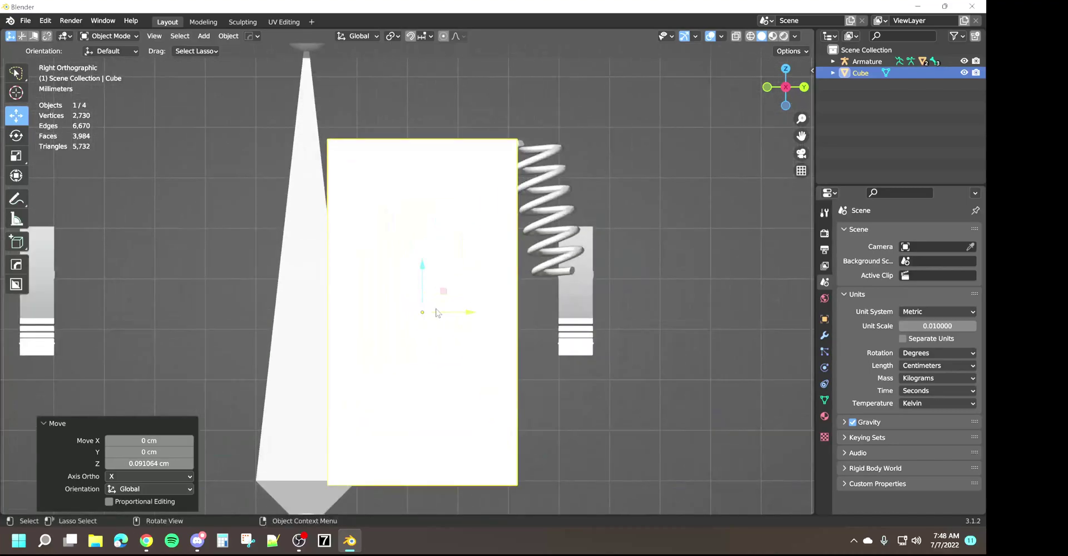
key("Tab")
scroll(437, 432, "down", 1)
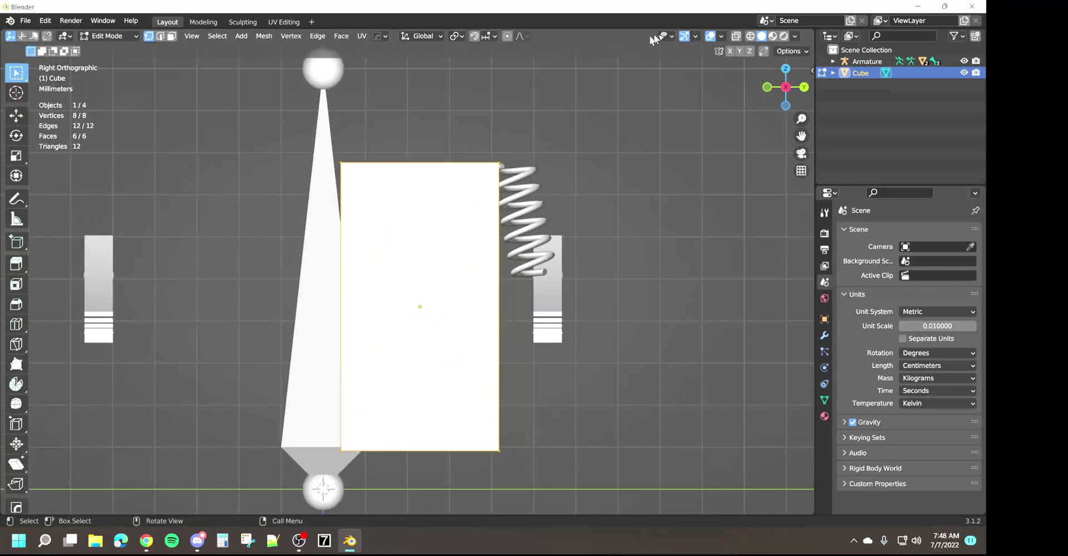
left_click(735, 37)
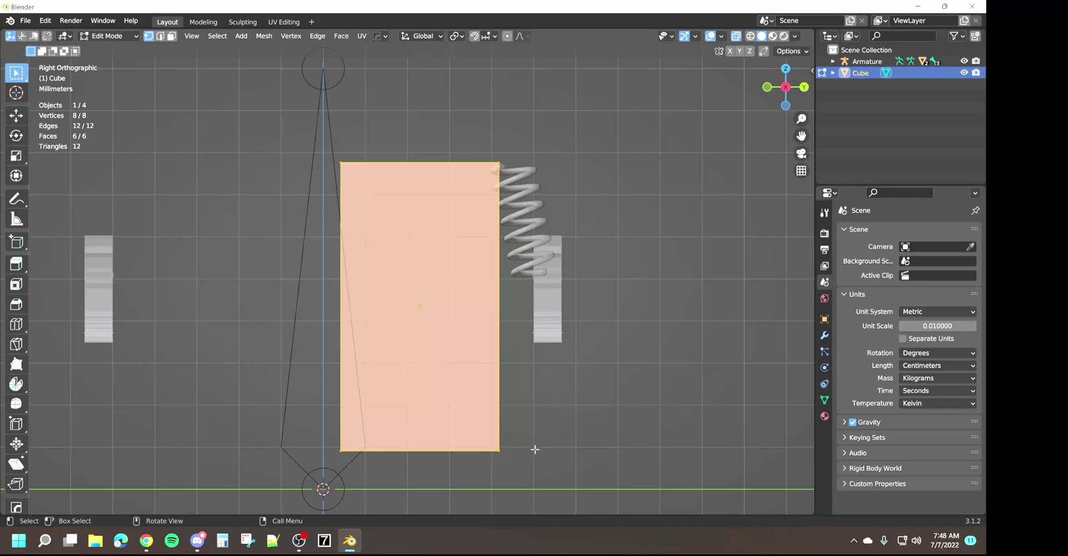
Raise the cube's bottom face 0.41292 cm and move its right side 0.1354 cm along Y
left_click_drag(539, 443, 282, 477)
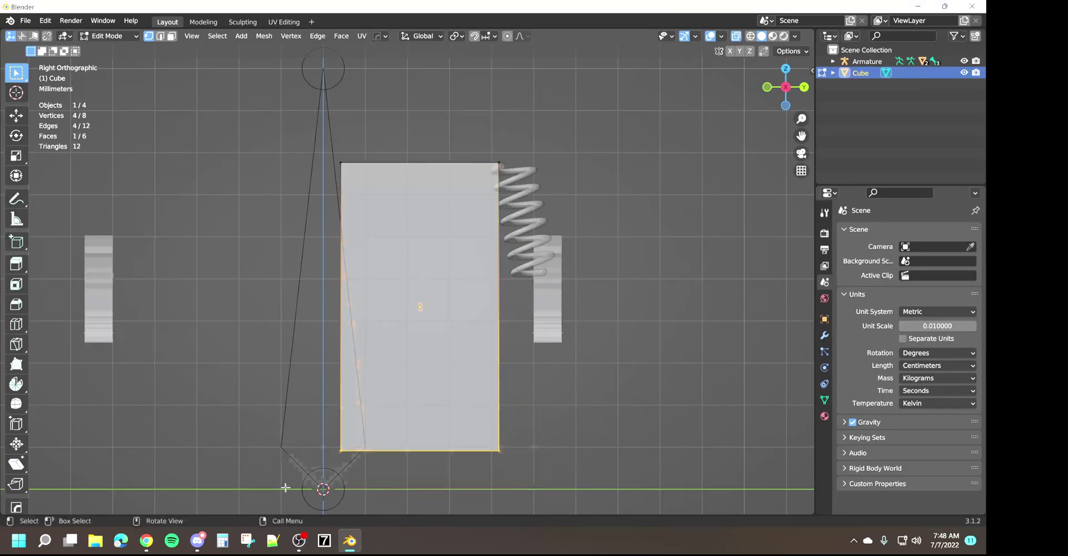
left_click(16, 115)
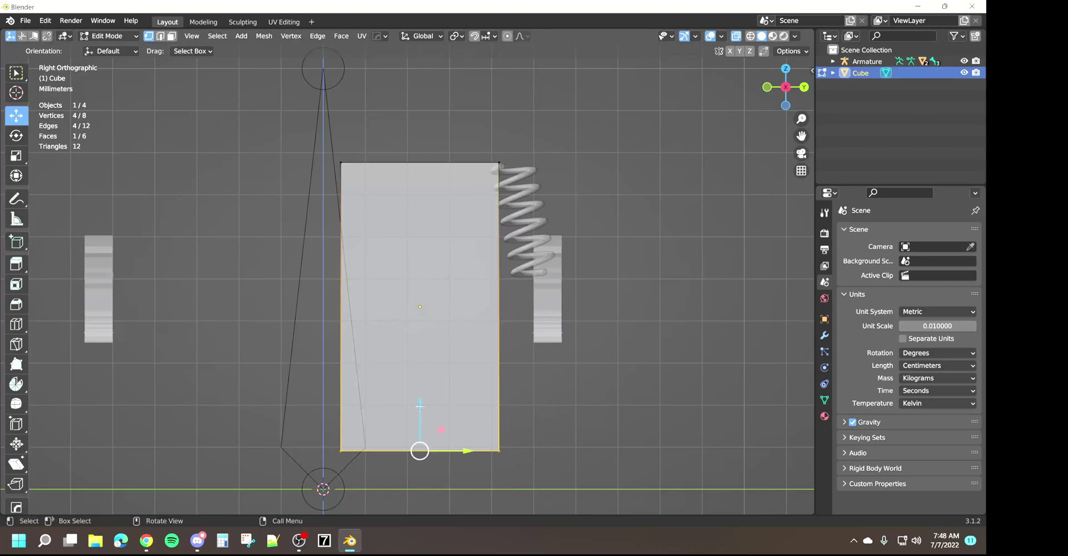
left_click_drag(419, 406, 413, 227)
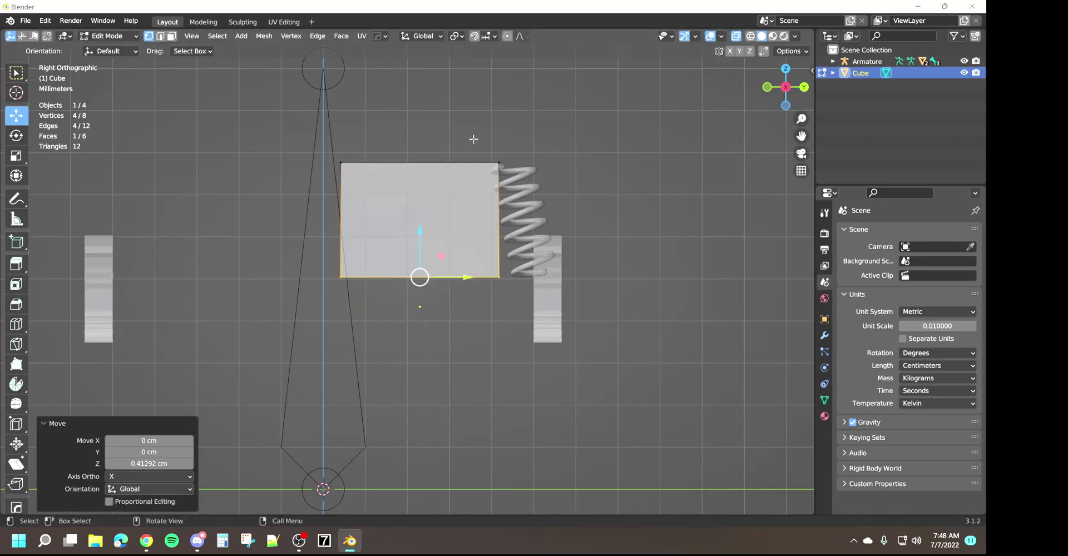
left_click(500, 261)
left_click_drag(545, 214, 613, 219)
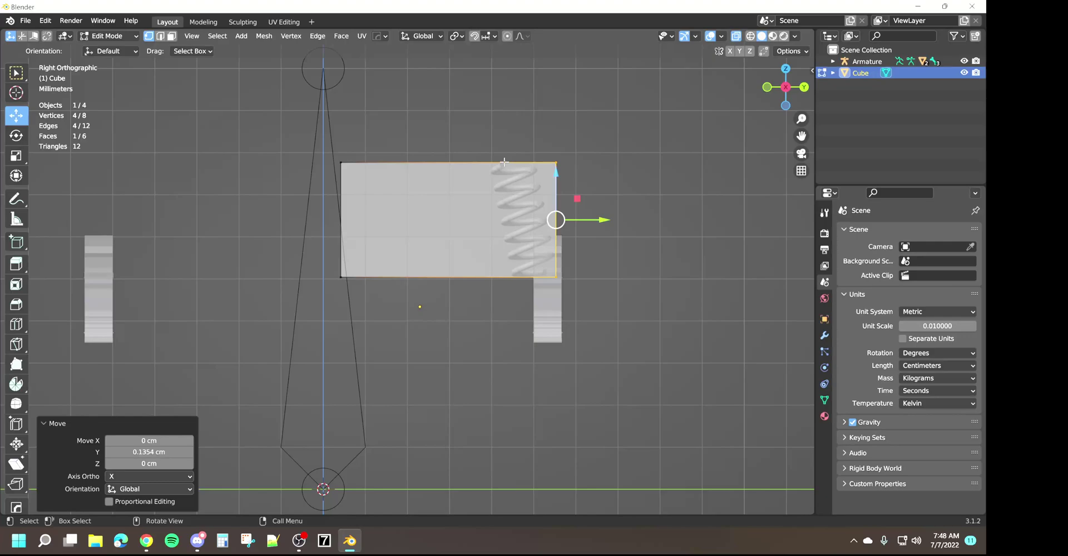
Slide the cube's left edge along Y toward the coil spring
left_click_drag(322, 142, 367, 311)
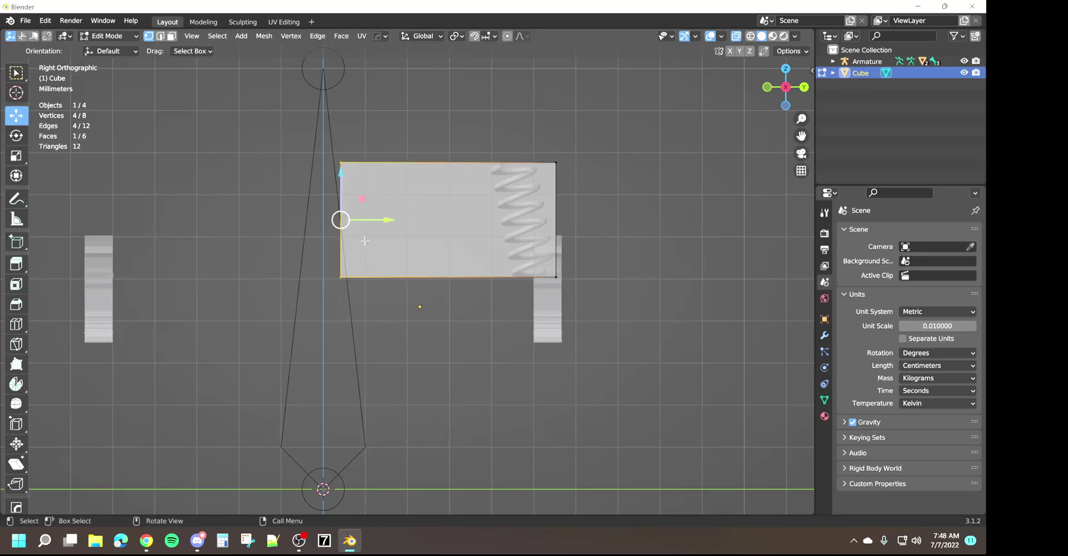
left_click_drag(391, 219, 533, 250)
scroll(531, 254, "up", 5)
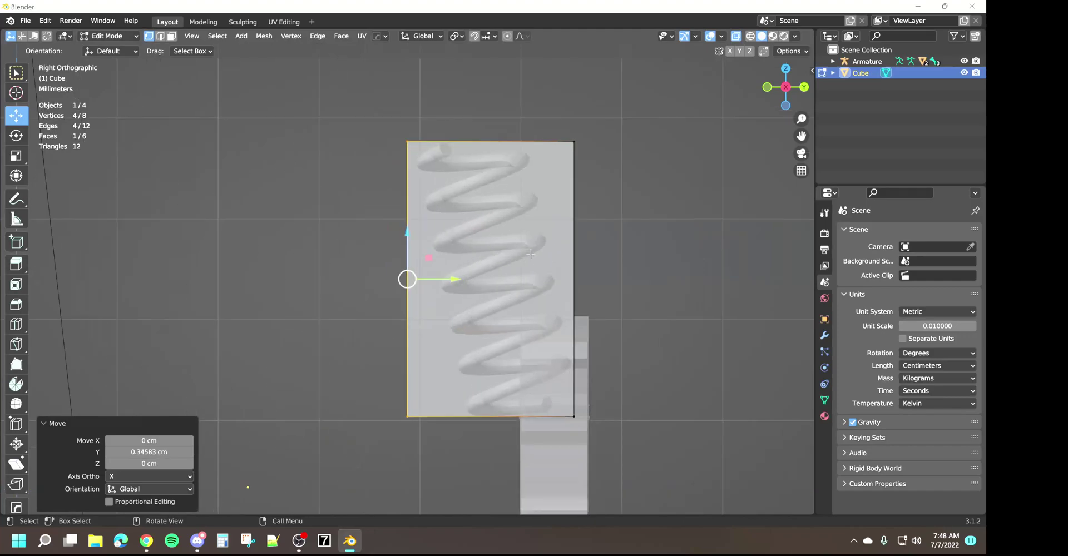
scroll(476, 241, "up", 3)
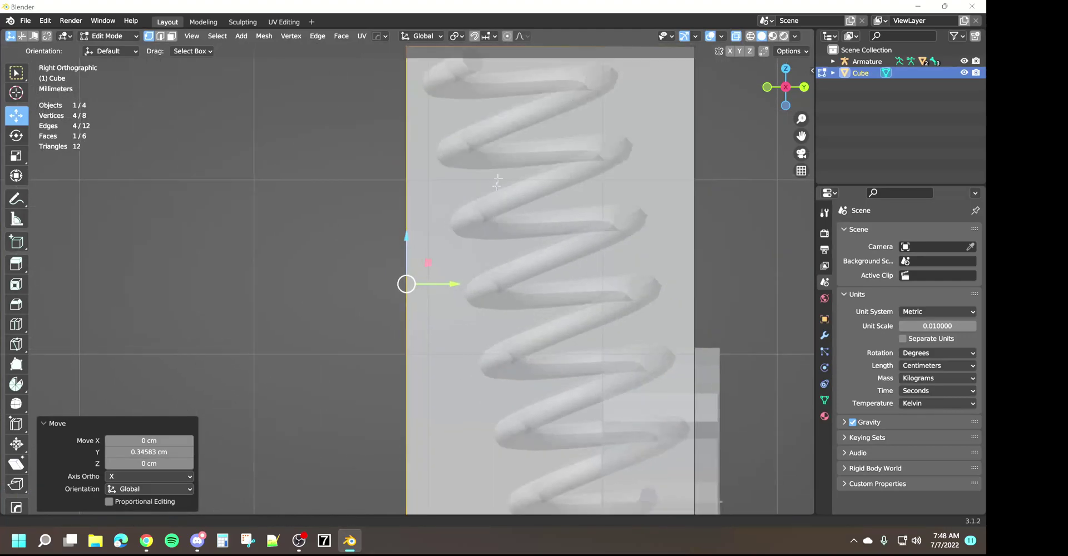
Raise the cube's top edge by 0.000123 cm along Z
middle_click_drag(495, 192, 475, 383, "shift")
scroll(461, 261, "up", 2)
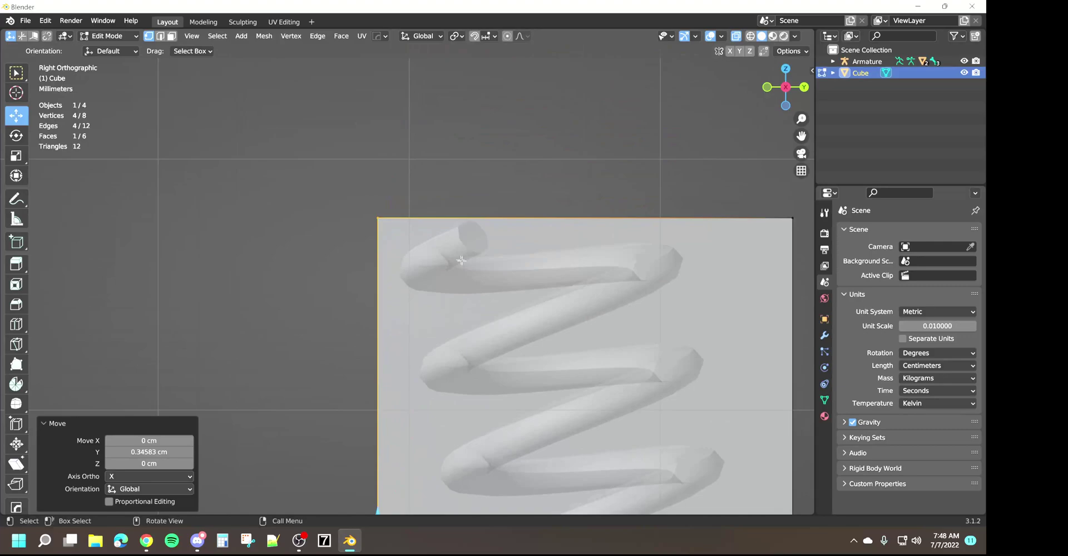
scroll(376, 211, "down", 1)
middle_click_drag(377, 211, 314, 218, "shift")
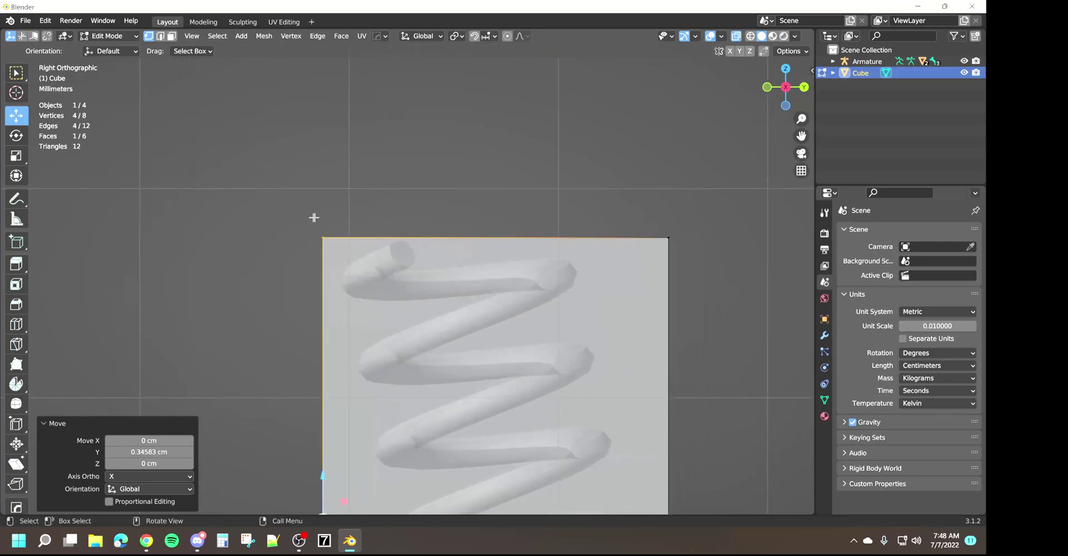
left_click_drag(284, 217, 729, 285)
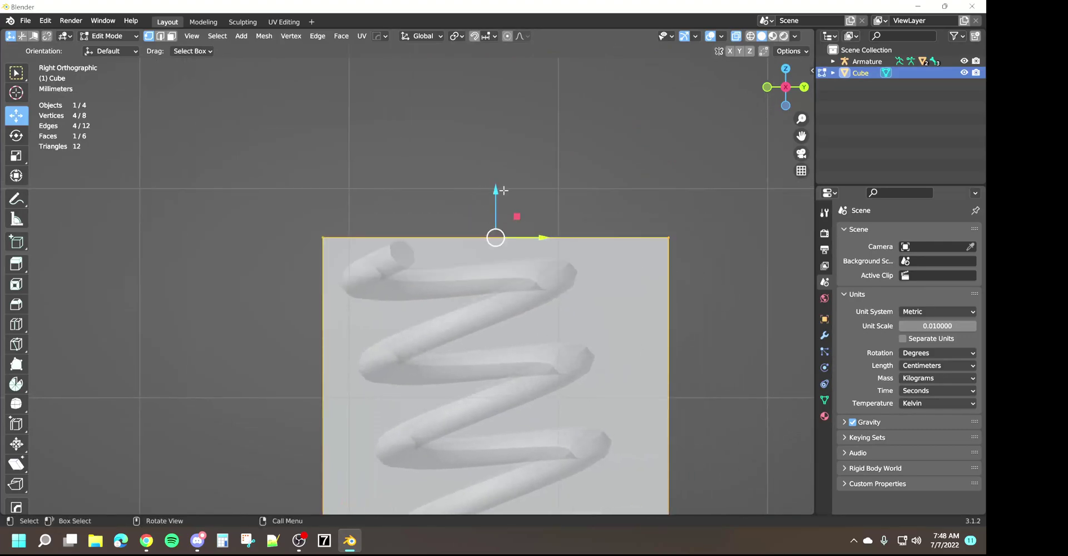
mouse_move(503, 191)
left_mouse_down()
mouse_move(495, 198)
mouse_move(511, 192)
left_mouse_up()
Zoom out and orbit to a perspective view of the cube around the spring
scroll(511, 192, "down", 3)
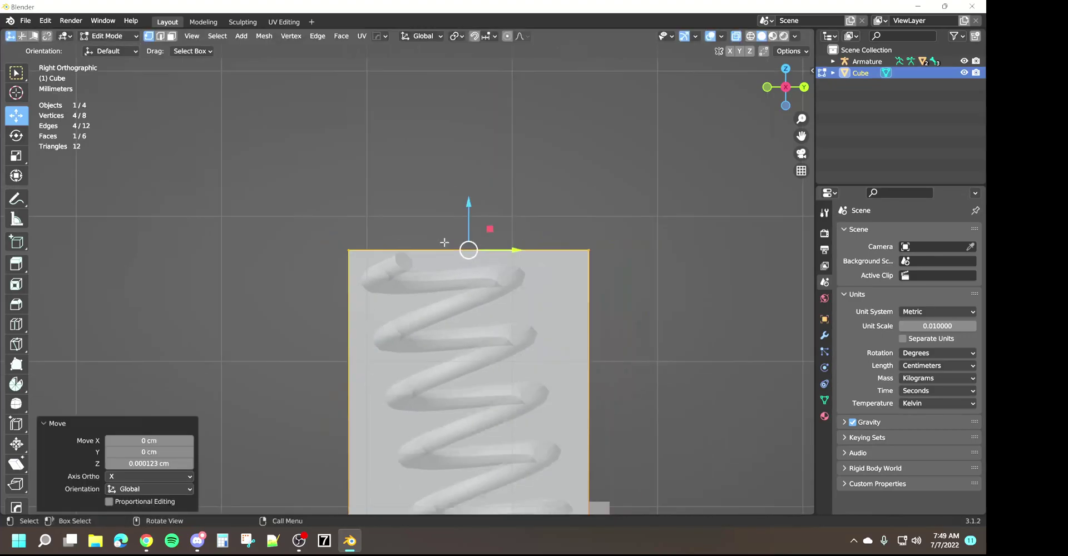
middle_click_drag(457, 324, 469, 149, "shift")
scroll(458, 368, "up", 3)
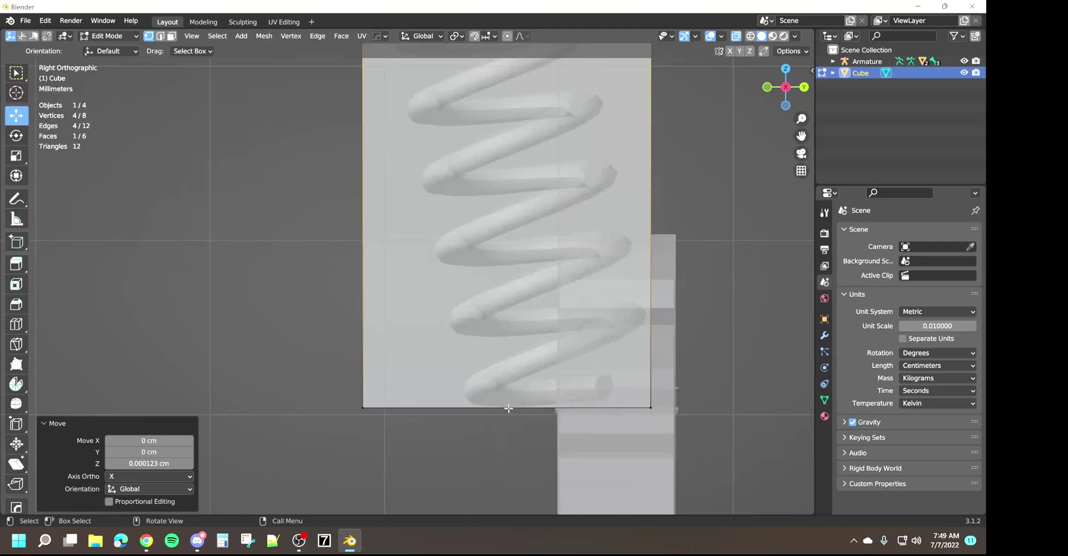
scroll(495, 380, "down", 5)
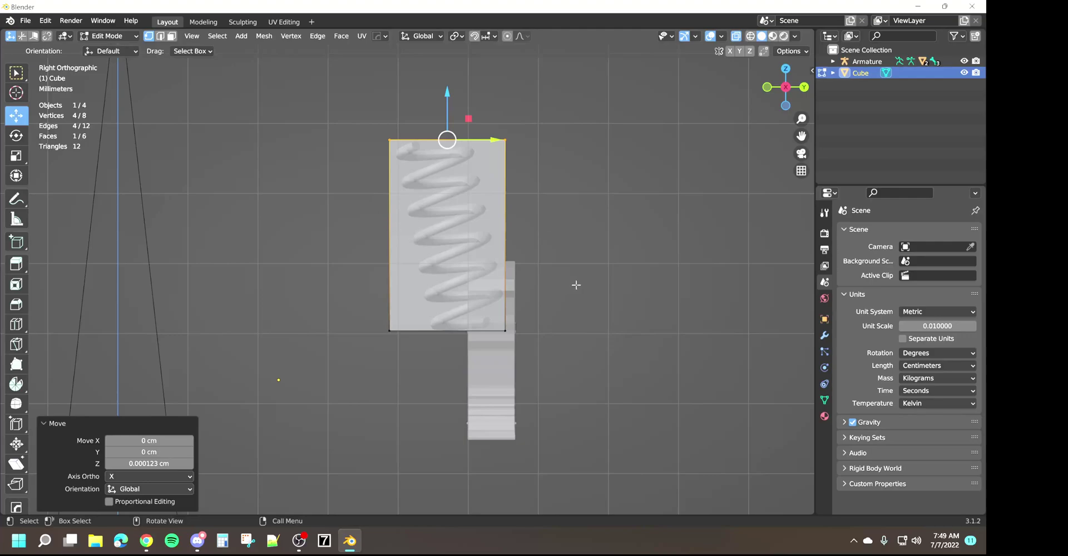
middle_click_drag(575, 286, 508, 270)
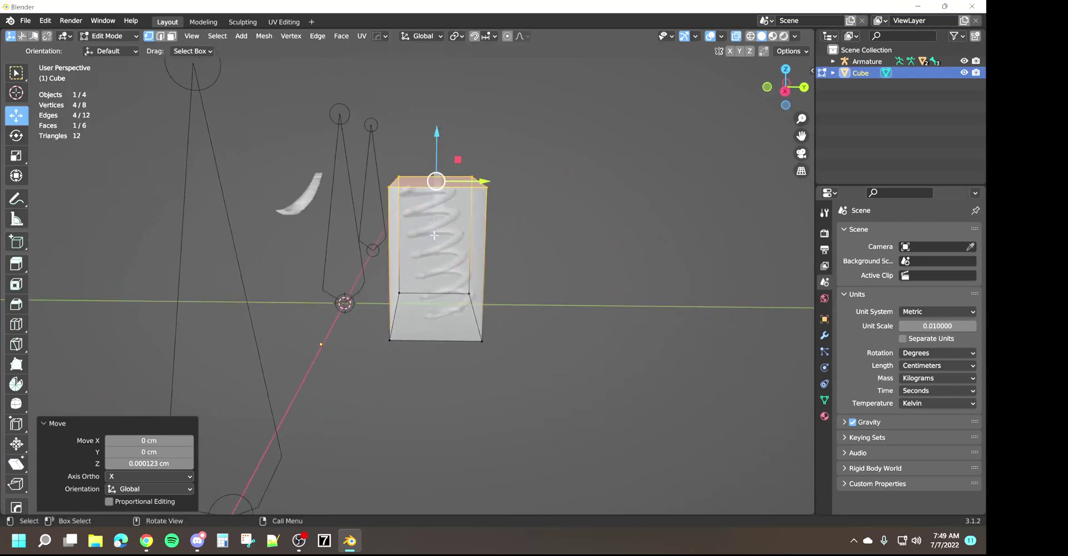
mouse_move(513, 365)
middle_mouse_down()
mouse_move(538, 348)
mouse_move(523, 364)
middle_mouse_up()
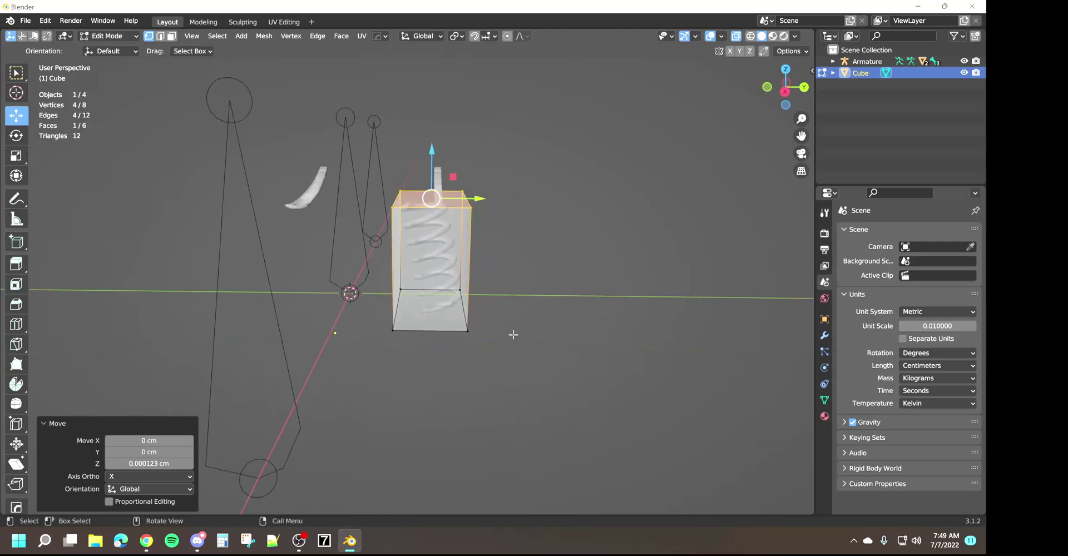
In Object Mode with X-ray off, move the cube -0.15703 cm along Y
key("Tab")
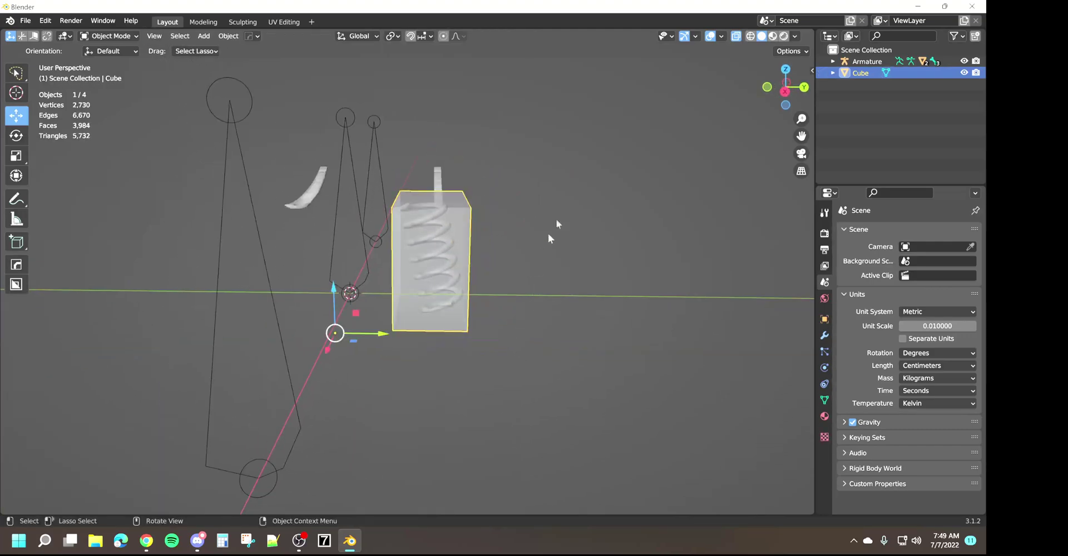
left_click(736, 37)
middle_click_drag(531, 303, 504, 336)
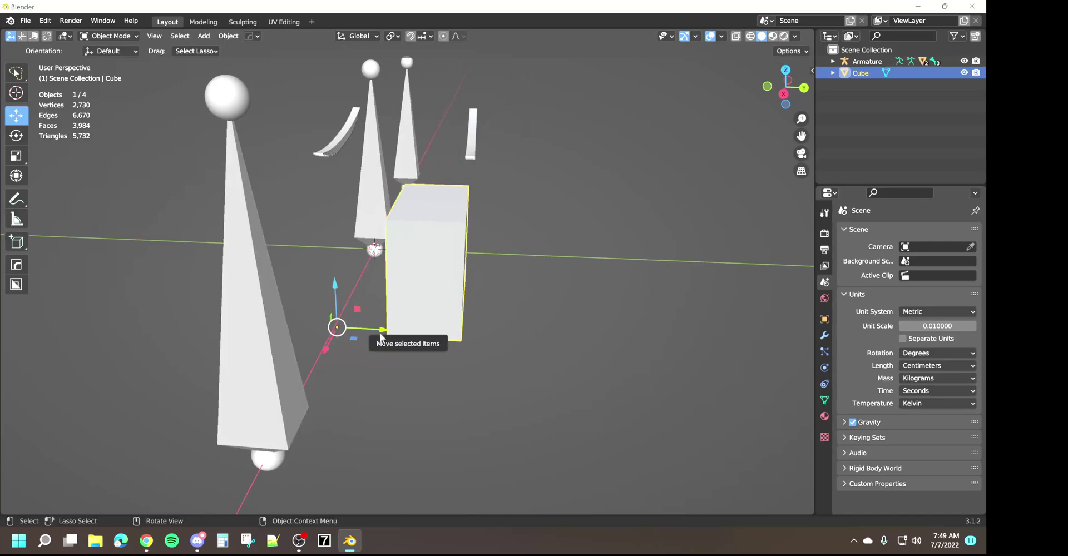
left_click_drag(384, 330, 315, 330)
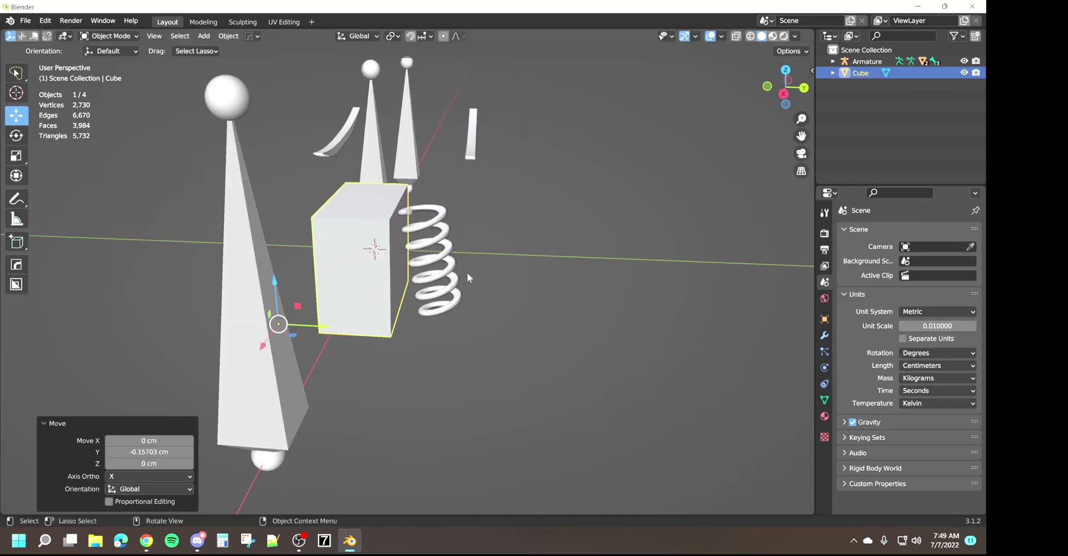
Orbit to a frontal view and show the cube's Object Data properties
middle_click_drag(388, 376, 367, 356)
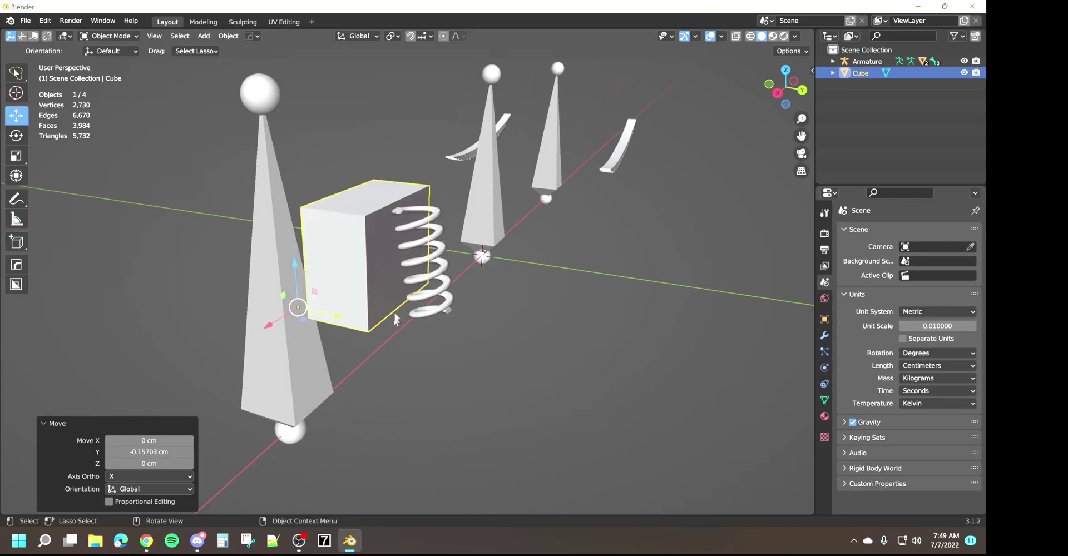
middle_click_drag(395, 345, 376, 265)
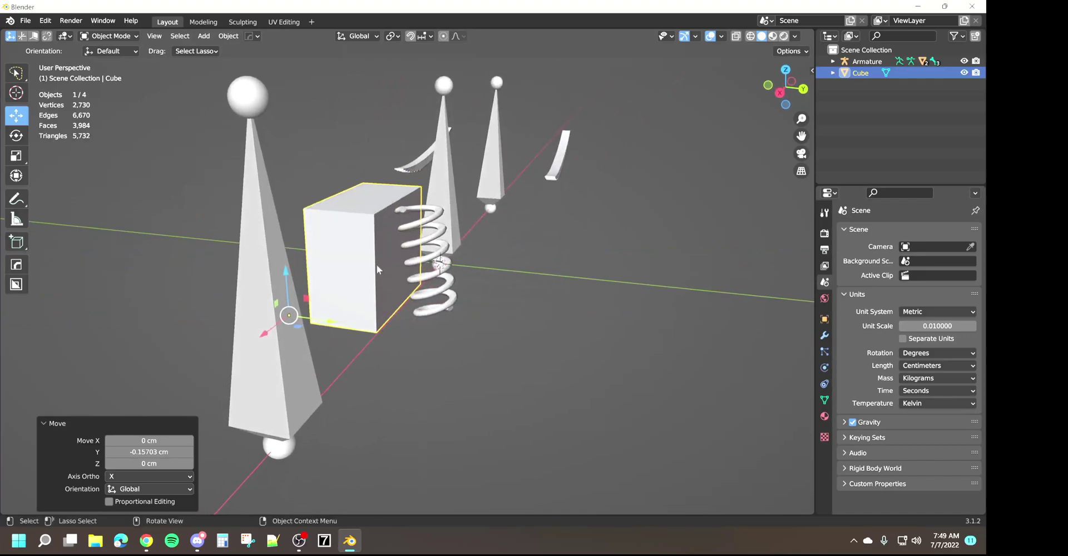
left_click(824, 400)
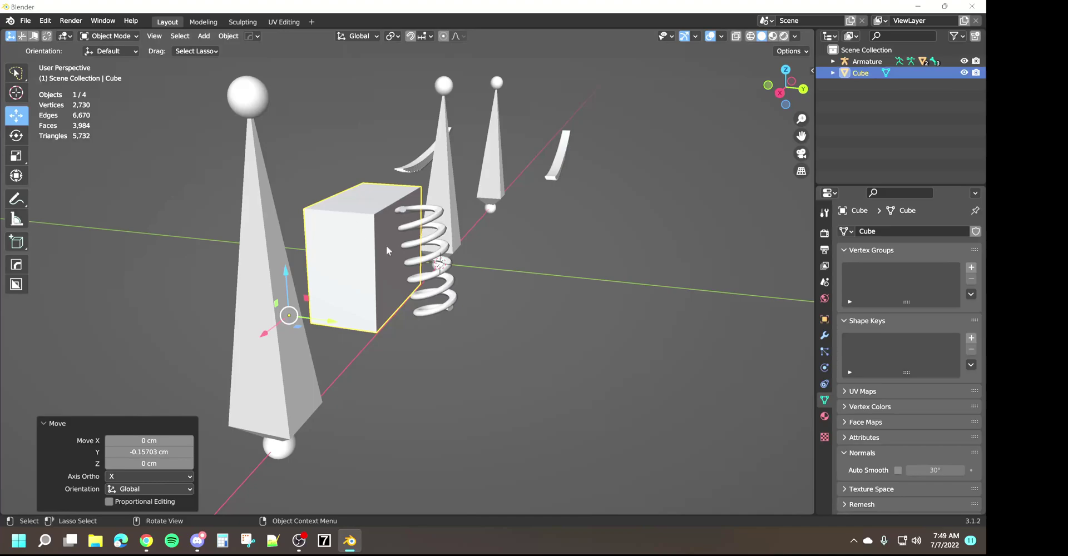
Parent the cube to the armature With Automatic Weights, then reselect only the cube
left_click(341, 262)
left_click(285, 266, "shift")
right_click(278, 157)
mouse_move(298, 170)
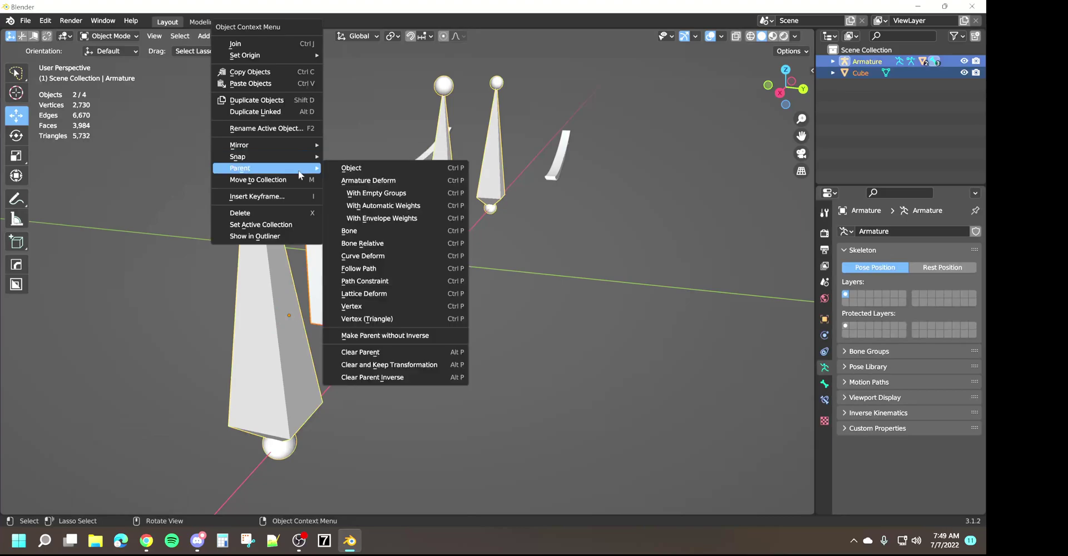
left_click(369, 206)
left_click(349, 248)
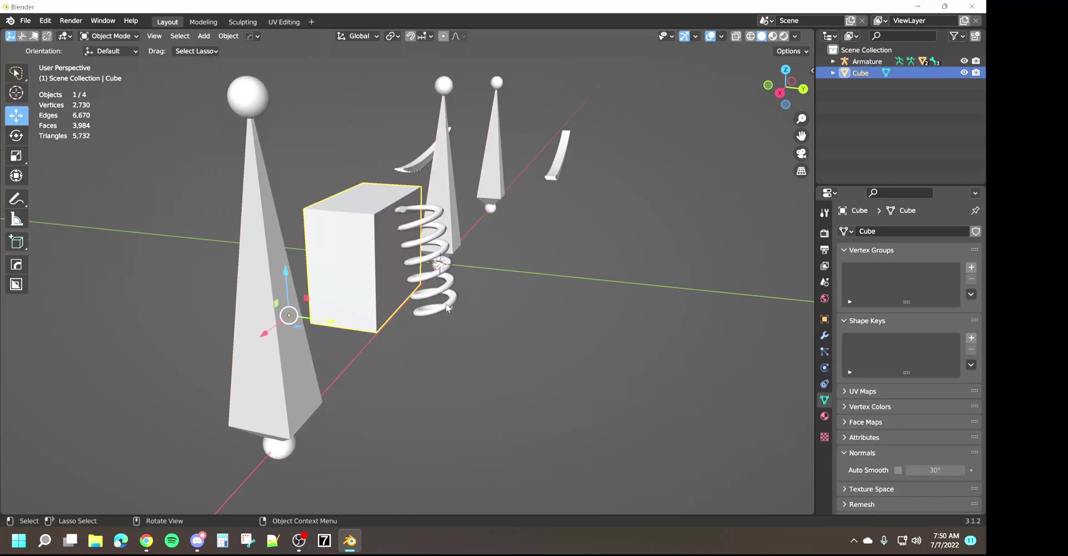
Add two vertex groups named BoneAxleFront and BoneRootNode
left_click(971, 267)
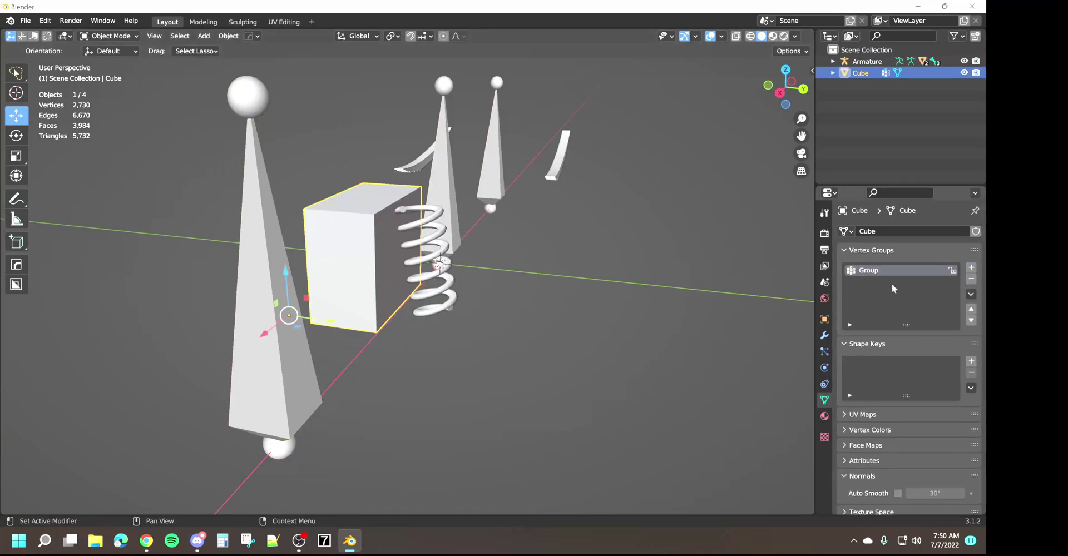
double_click(876, 271)
type("Bone")
type("Axle")
type("Fropr")
left_click(970, 267)
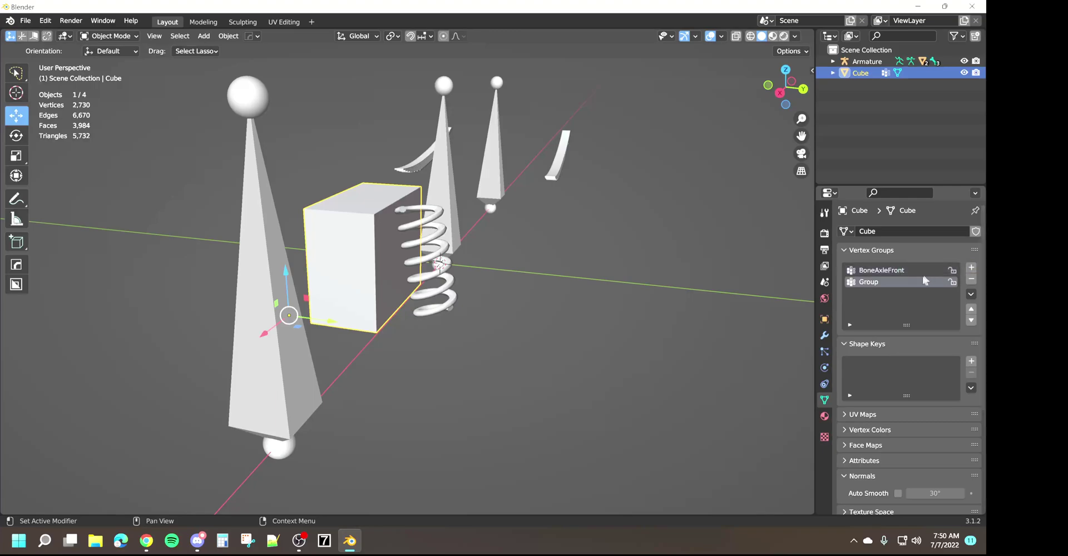
type("B")
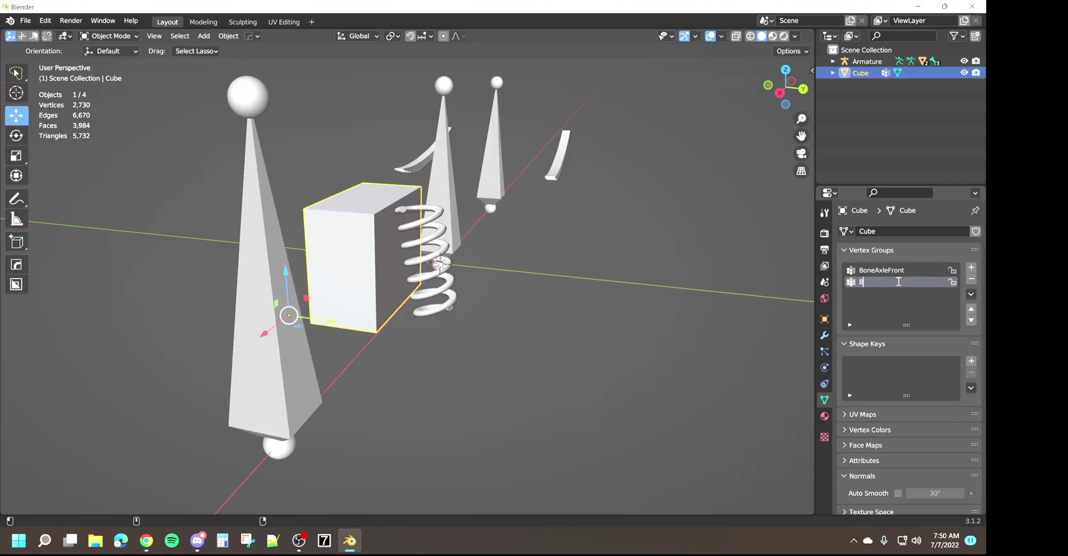
type("oneRootNode")
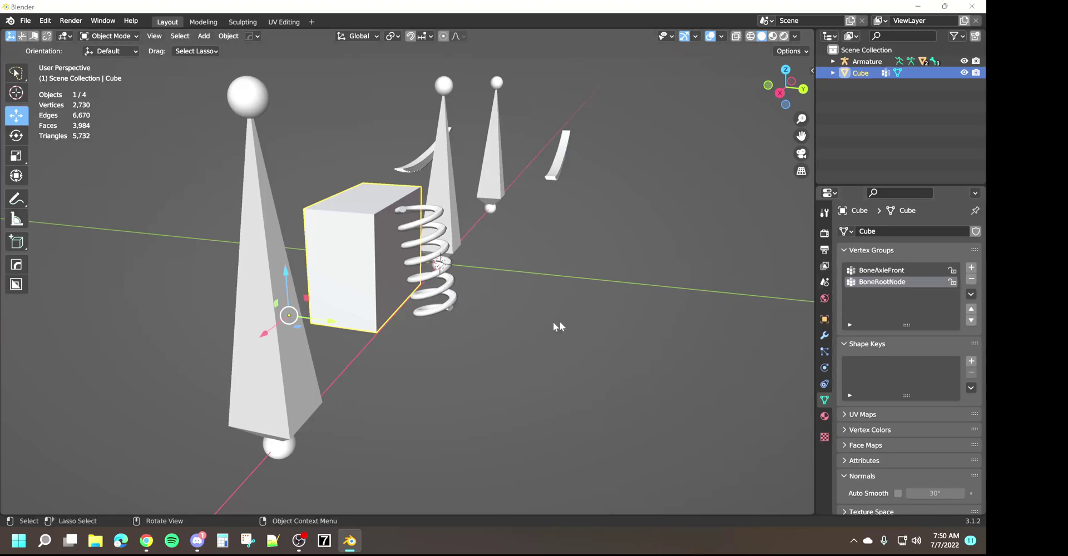
Enter Edit Mode with X-ray on and the Vertex Group Weights overlay enabled
middle_click_drag(469, 333, 423, 261)
key("Tab")
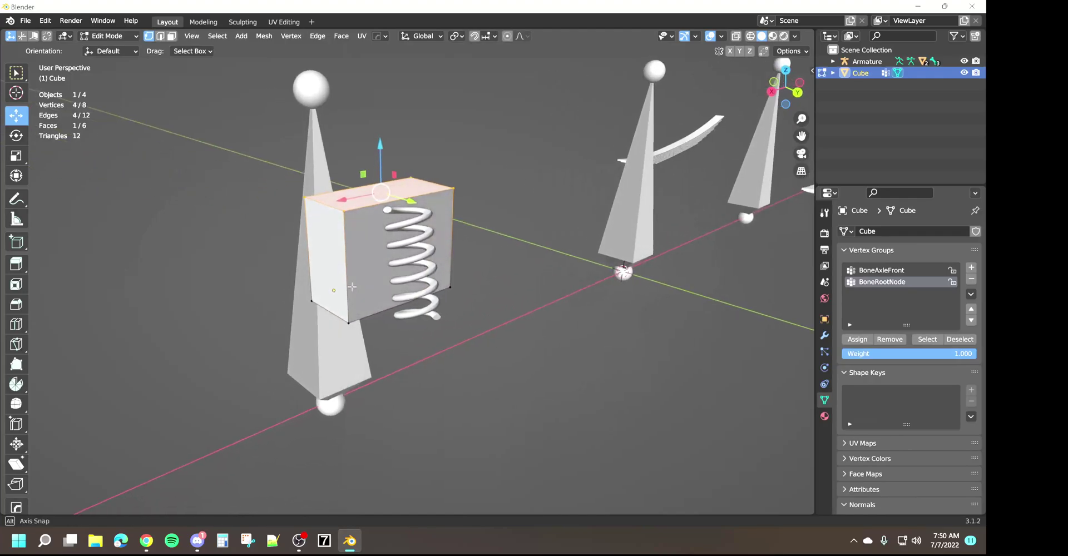
left_click(735, 36)
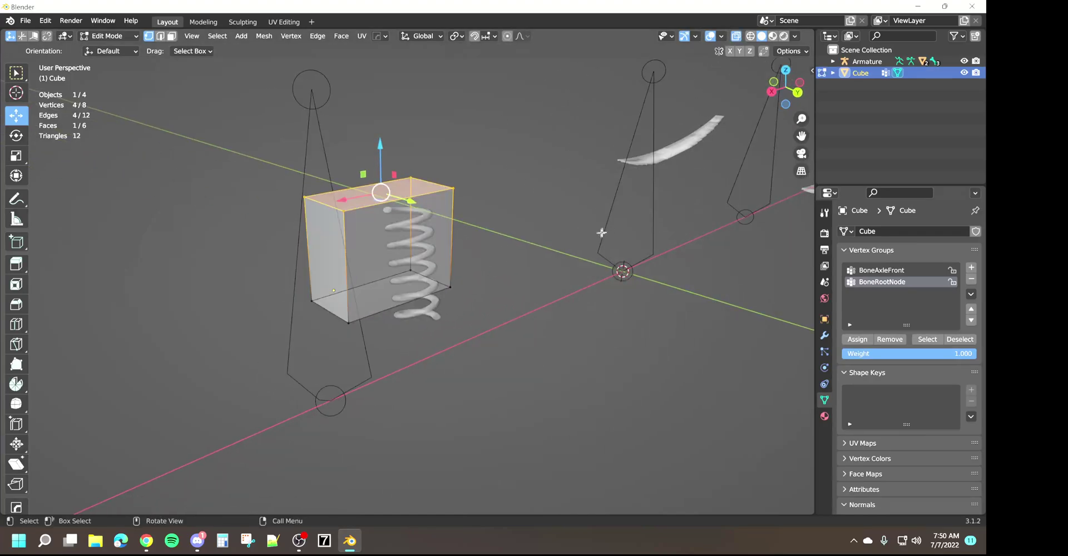
middle_click_drag(602, 231, 566, 225)
middle_click_drag(426, 222, 442, 253)
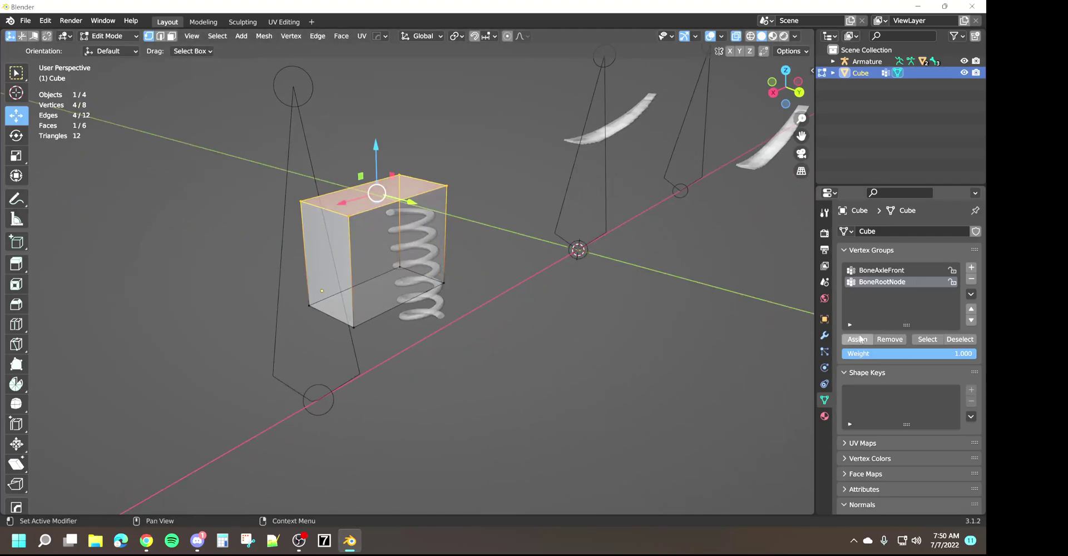
left_click(721, 36)
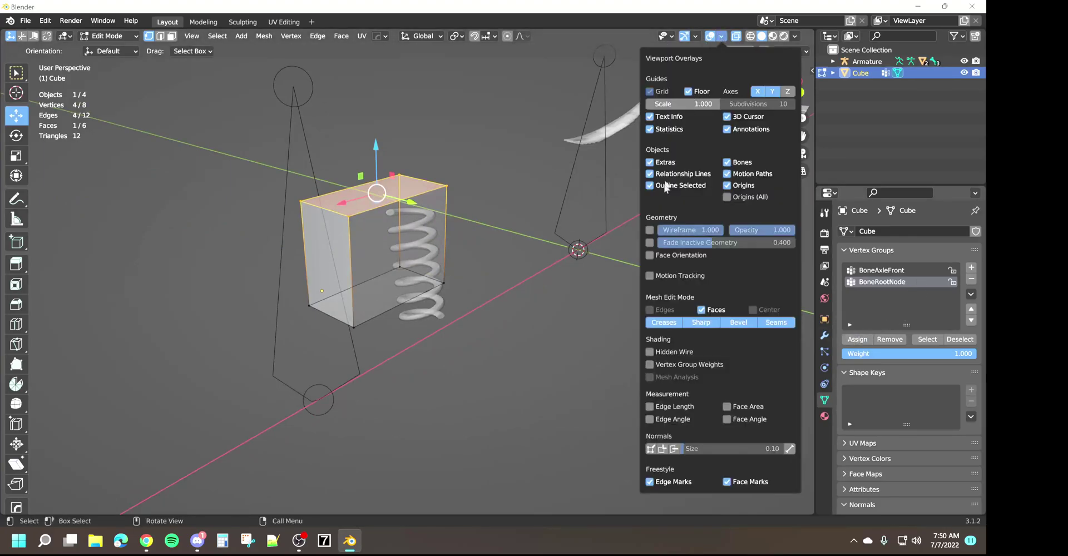
left_click(648, 364)
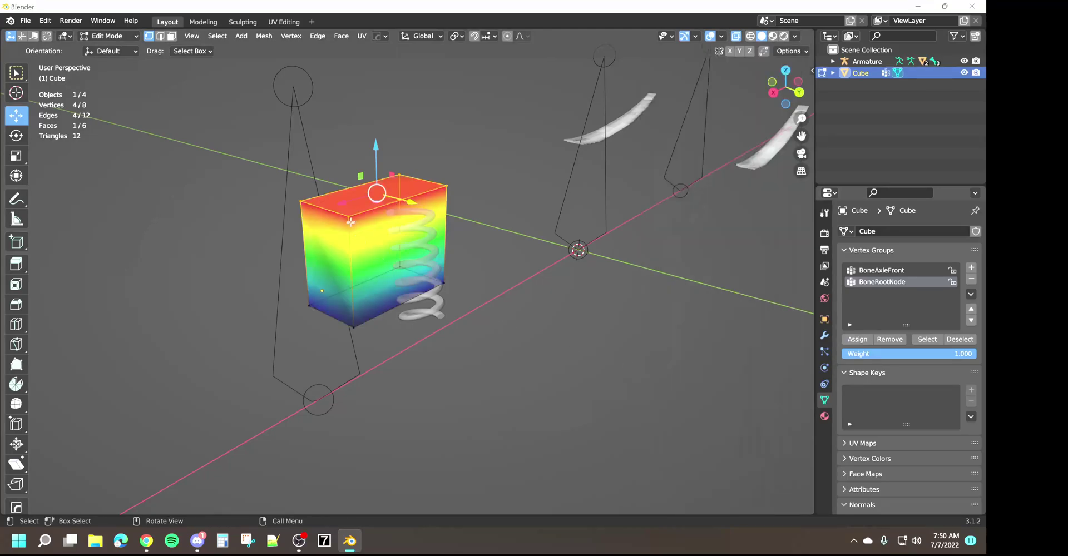
Box-select the cube's bottom vertices and assign them to BoneAxleFront
middle_click_drag(483, 348, 496, 341)
left_click_drag(478, 327, 359, 260)
left_click_drag(387, 370, 278, 297, "shift")
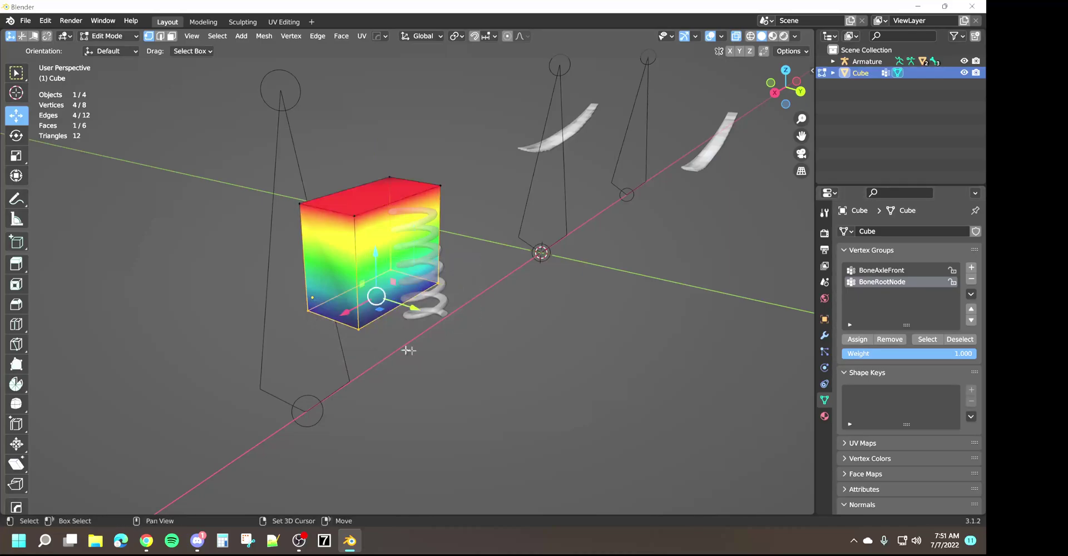
left_click(896, 272)
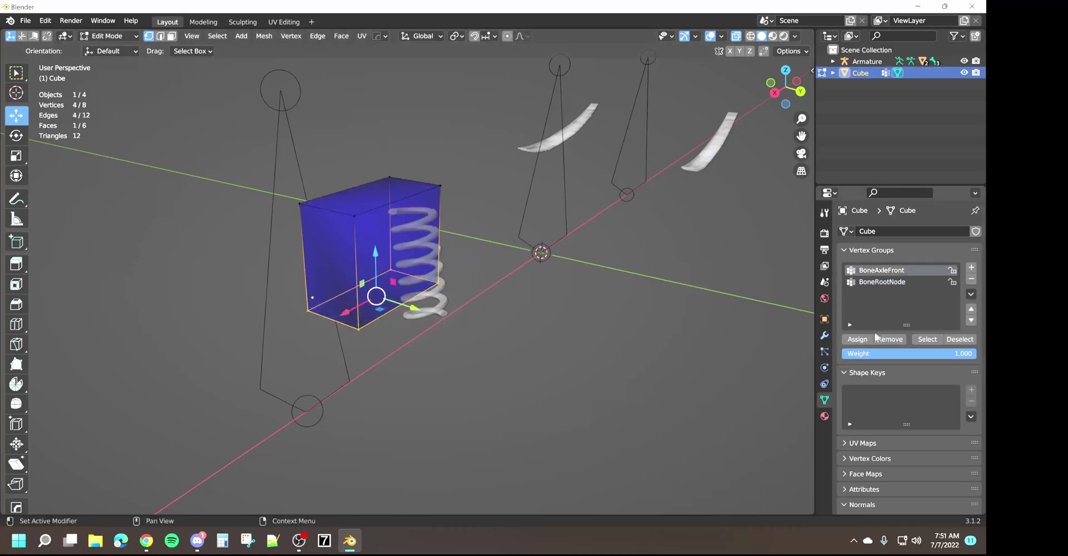
left_click(856, 339)
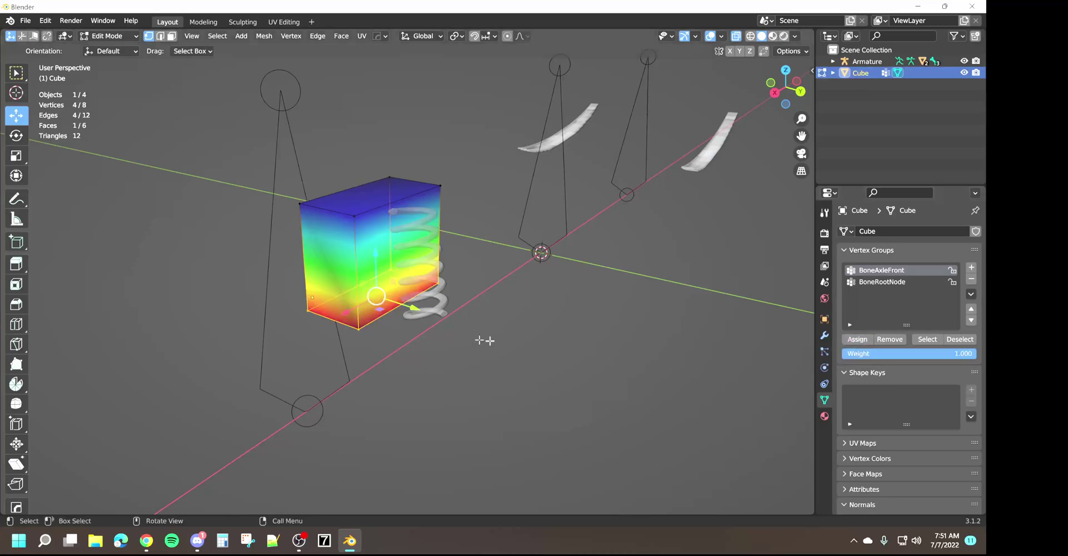
Compare the BoneRootNode and BoneAxleFront weight gradients from several angles
middle_click_drag(377, 322, 439, 311)
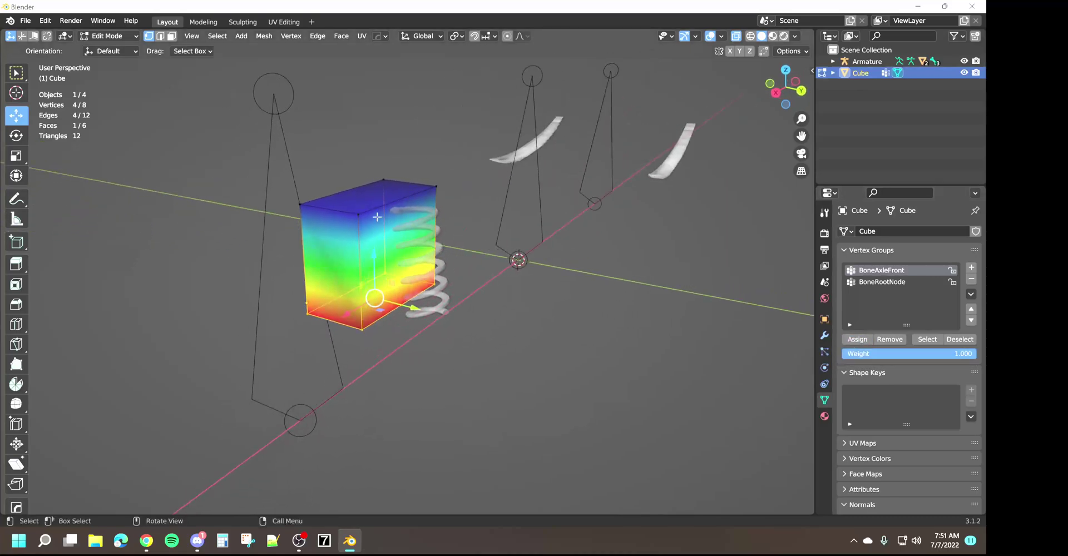
left_click(901, 282)
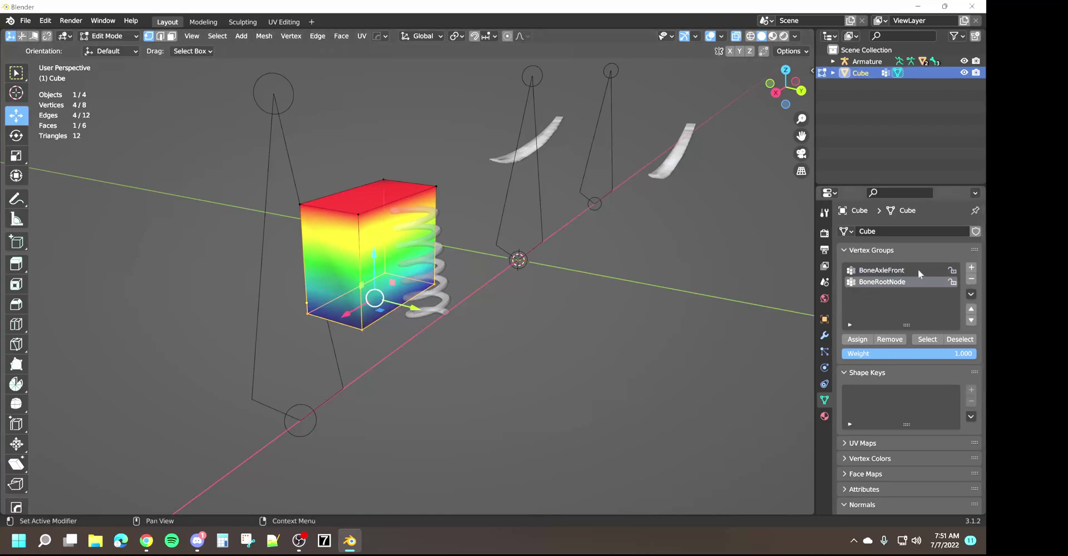
left_click(900, 271)
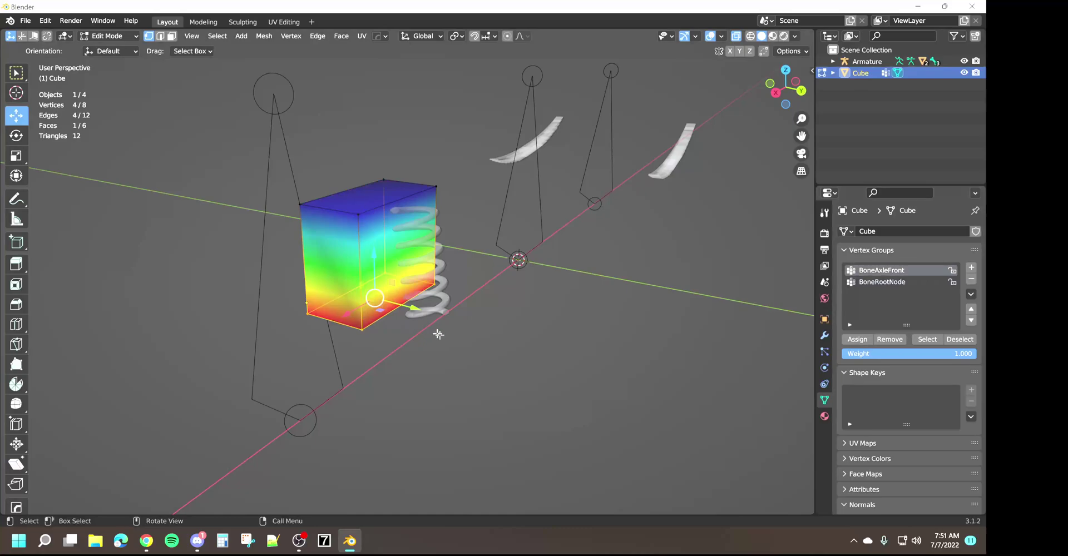
mouse_move(491, 369)
middle_mouse_down()
mouse_move(535, 369)
mouse_move(479, 355)
mouse_move(495, 358)
middle_mouse_up()
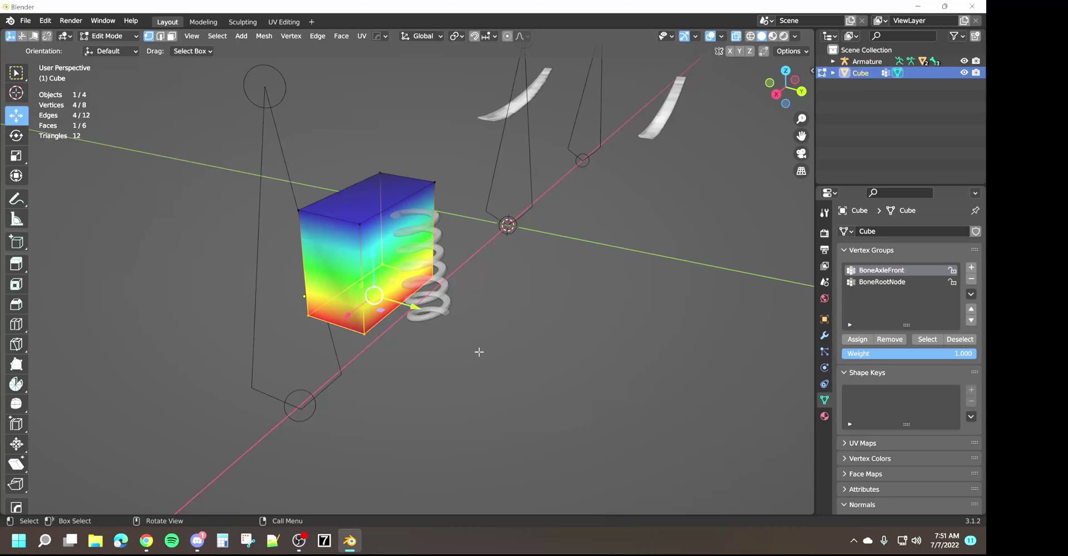
middle_click_drag(479, 352, 522, 334)
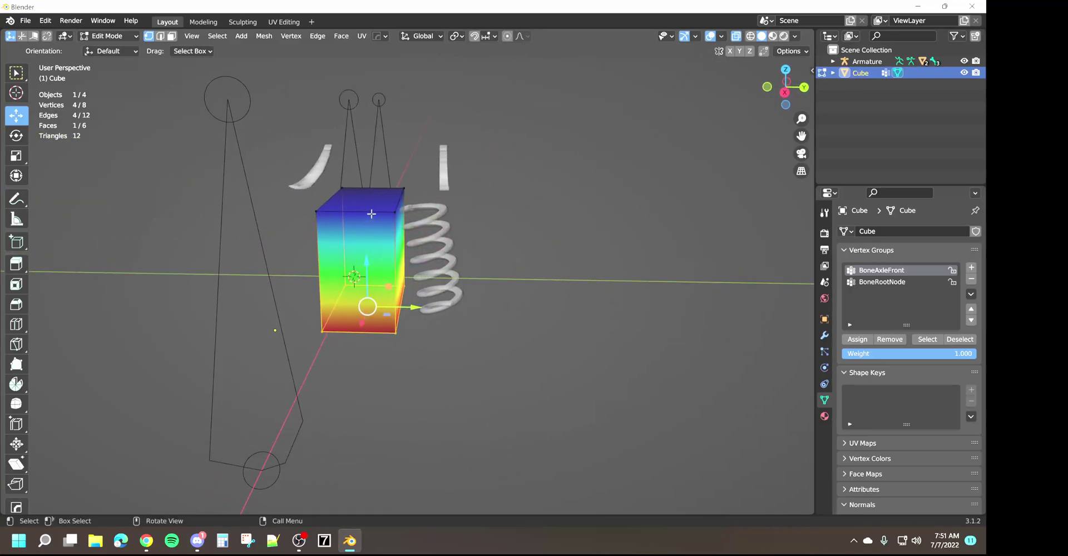
Cut 100 horizontal edge loops into the cube with Loop Cut
left_click(17, 328)
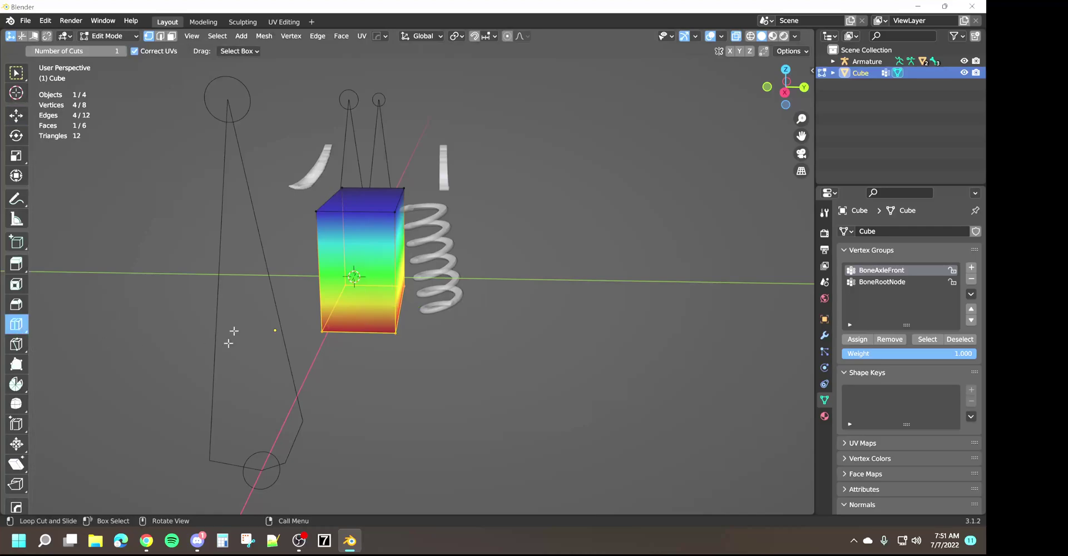
left_click(85, 51)
type("100")
key("Return")
middle_click_drag(393, 267, 411, 254)
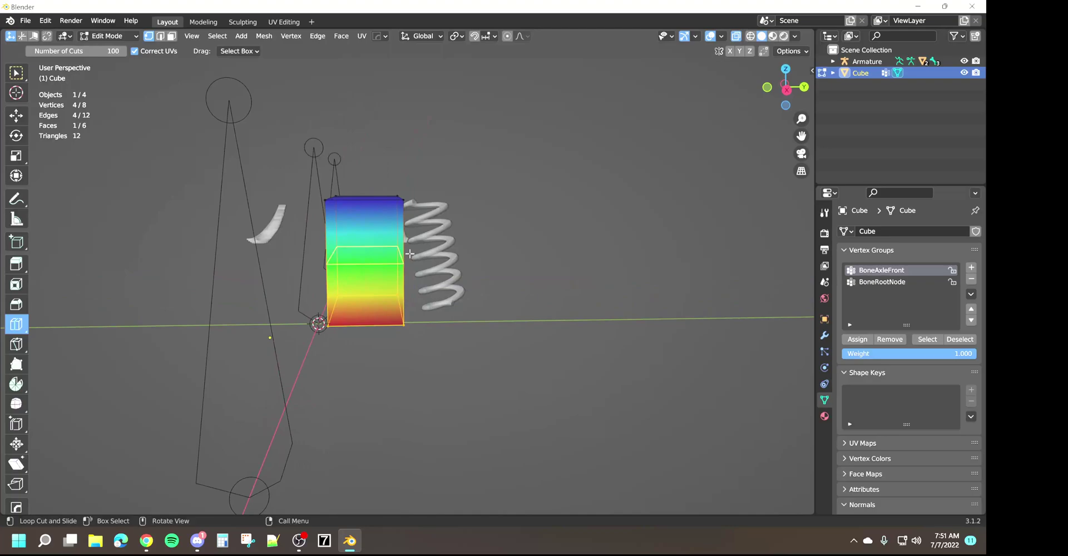
left_click(410, 254)
Check the cuts from other angles and return to Object Mode with the Move tool
middle_click_drag(508, 315, 401, 191)
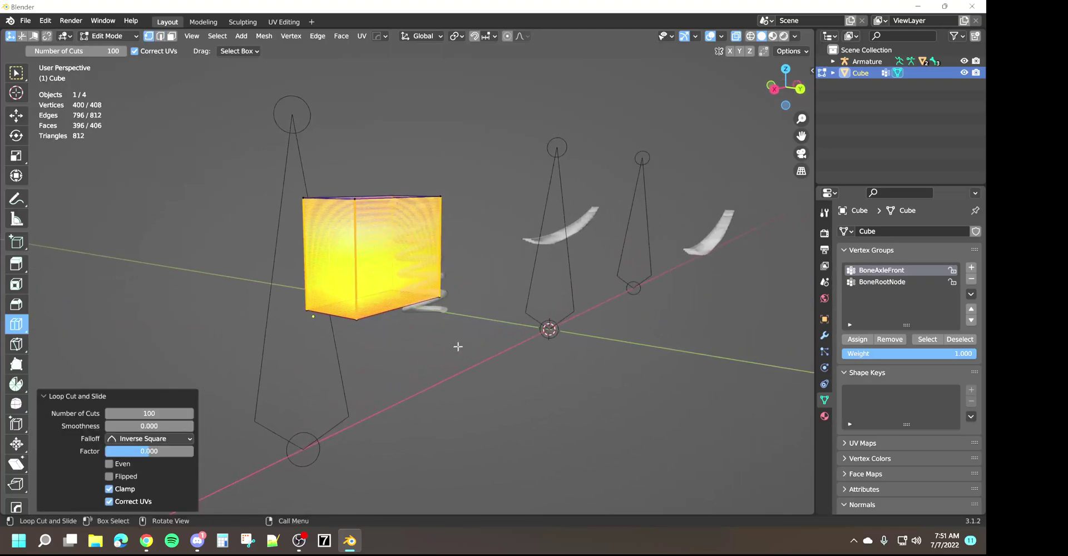
middle_click_drag(457, 345, 505, 353)
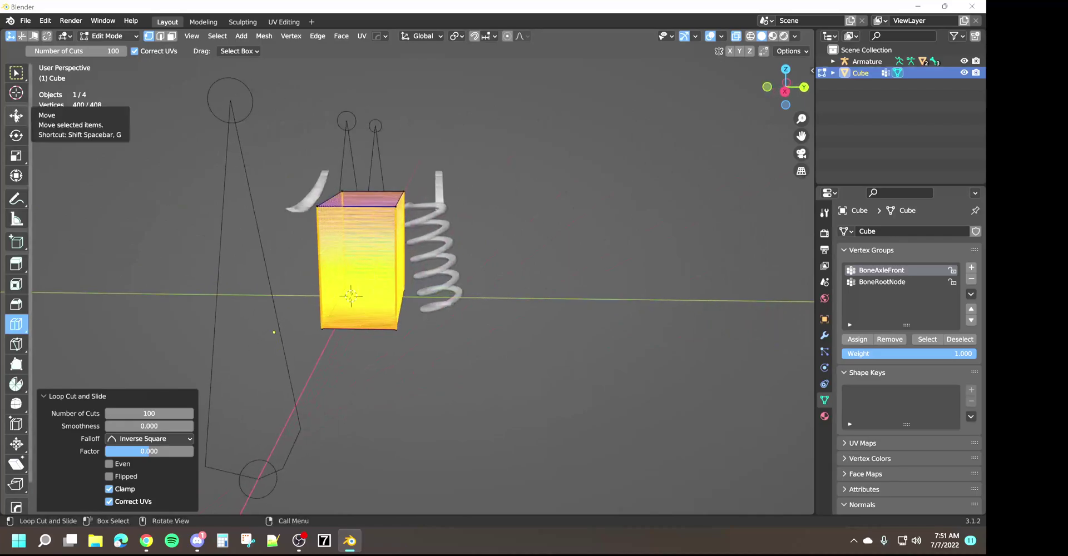
left_click(31, 122)
key("Tab")
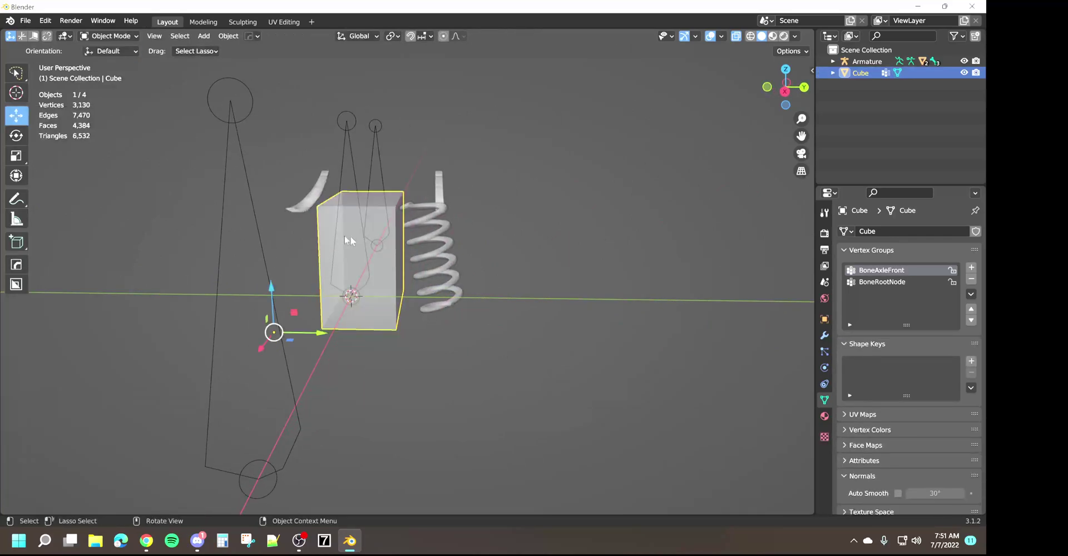
Select the front left spring with the Select Box tool
left_click(16, 72)
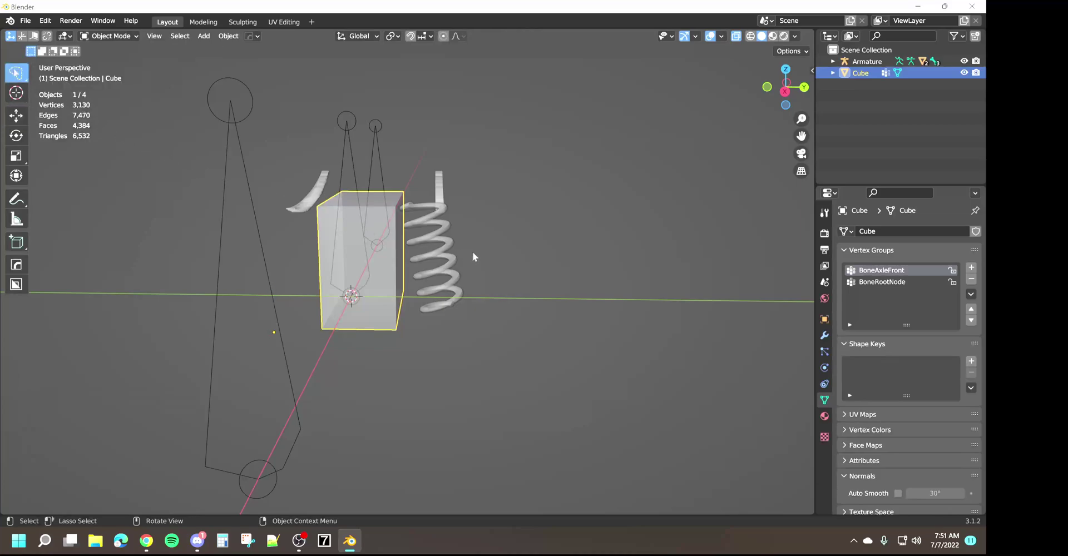
left_click(448, 254)
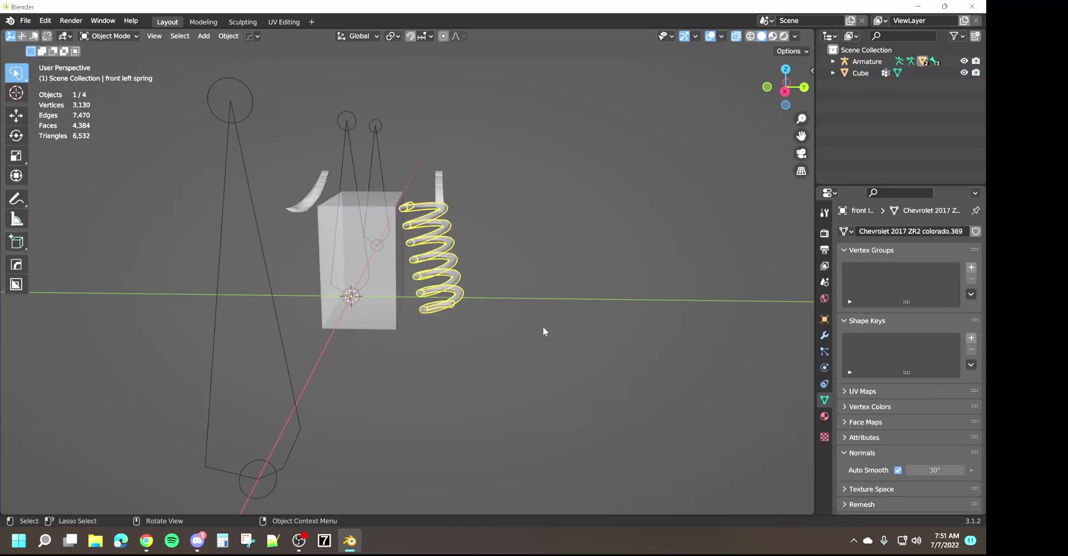
middle_click_drag(532, 283, 500, 288)
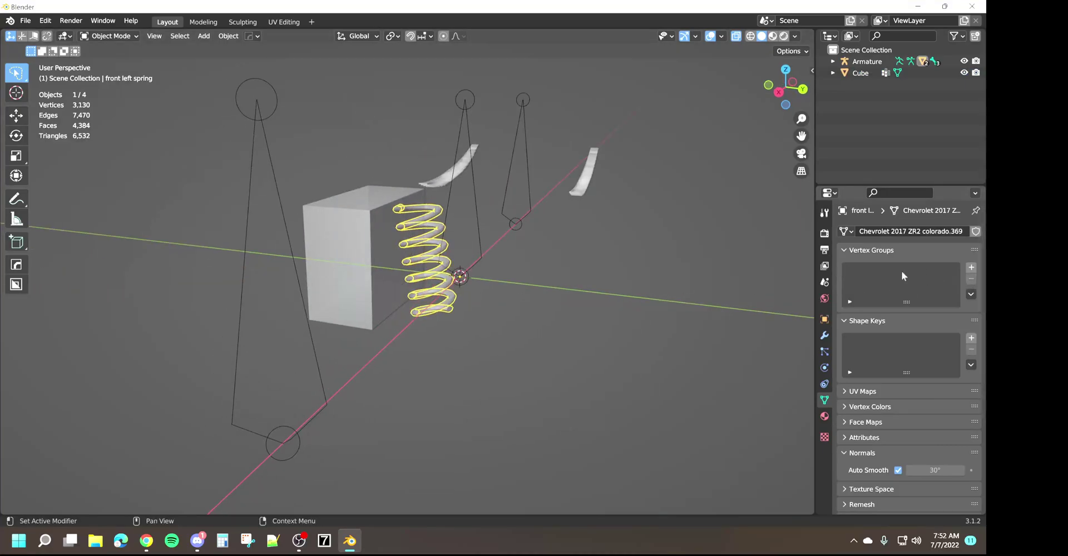
Check the spring's 1,200-vertex mesh in Edit Mode, then add the Cube as active object
key("Tab")
scroll(479, 289, "up", 6)
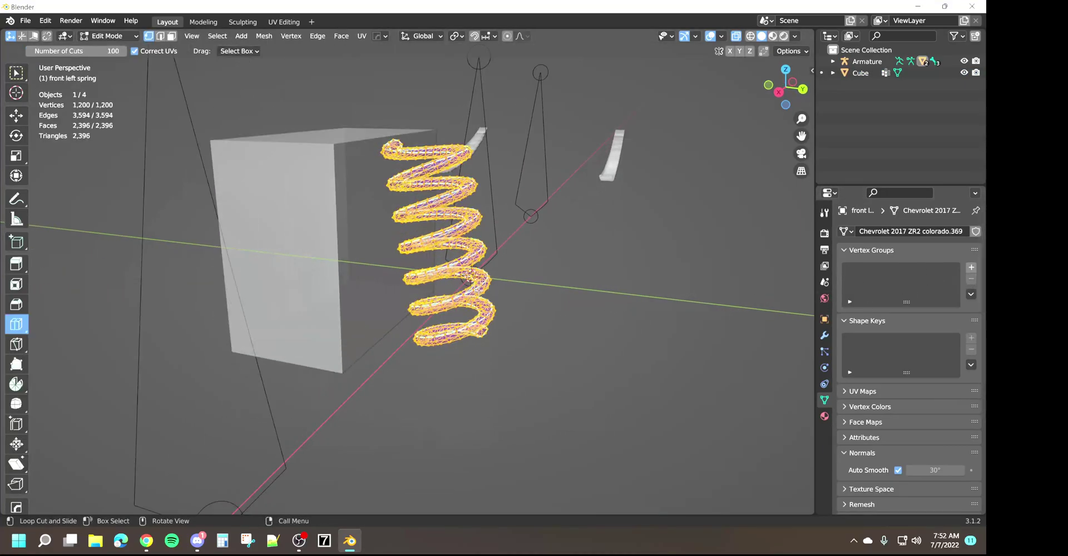
scroll(482, 288, "up", 4)
scroll(483, 288, "down", 10)
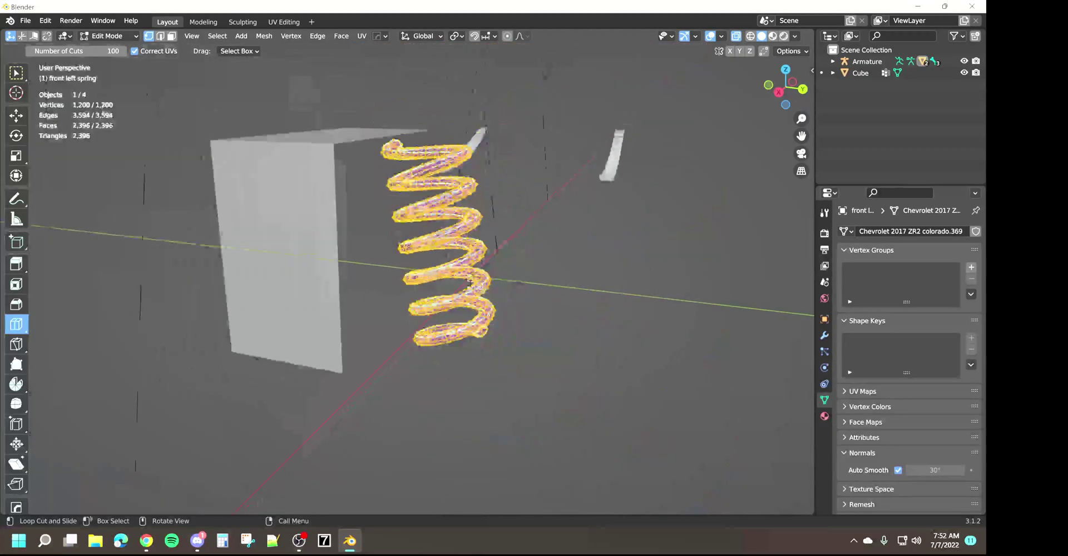
key("Tab")
middle_click_drag(502, 311, 418, 287)
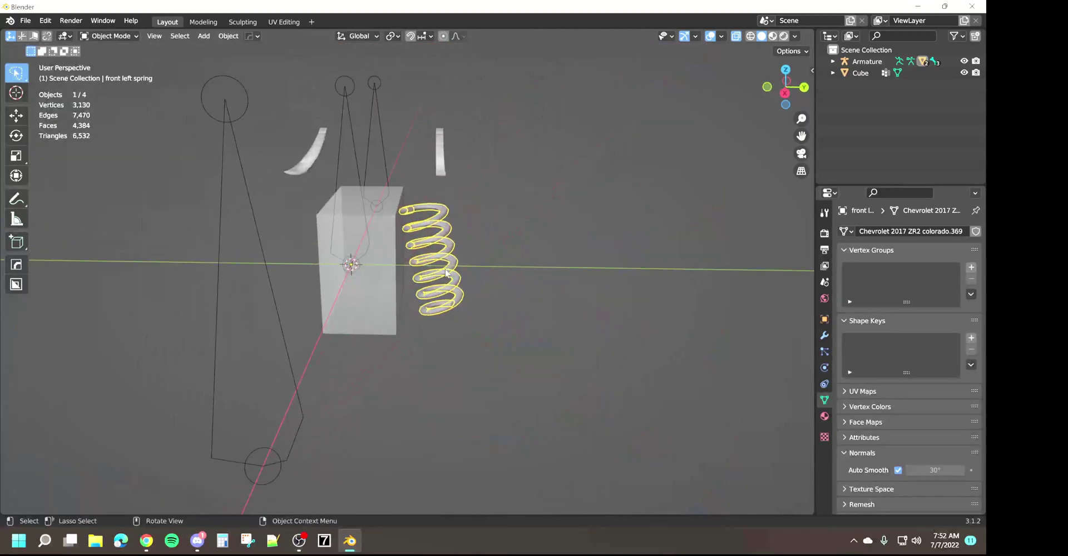
left_click(391, 274, "shift")
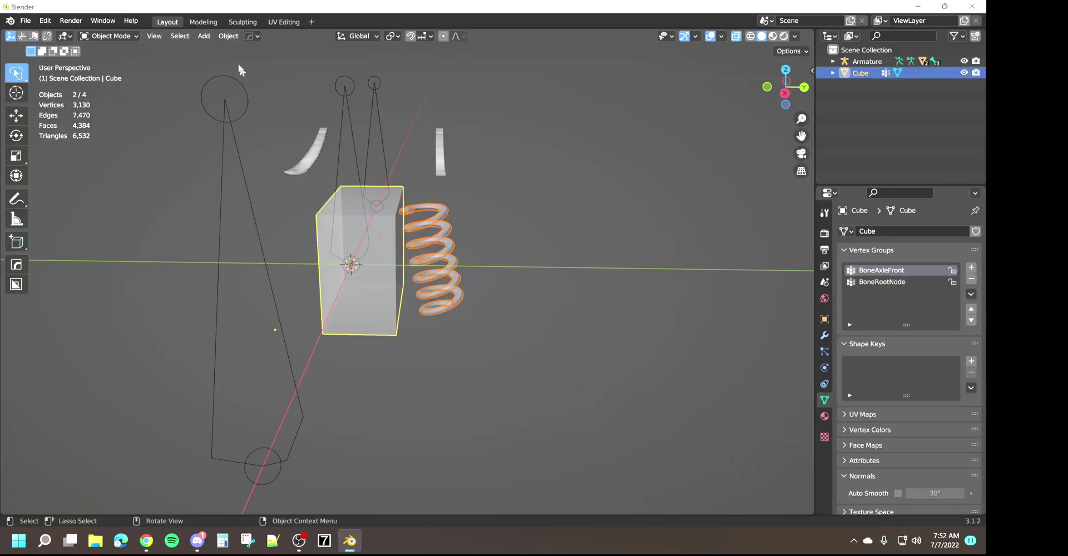
Transfer Mesh Data with Vertex Group(s), All Layers, By Name to the spring, then deselect
left_click(232, 38)
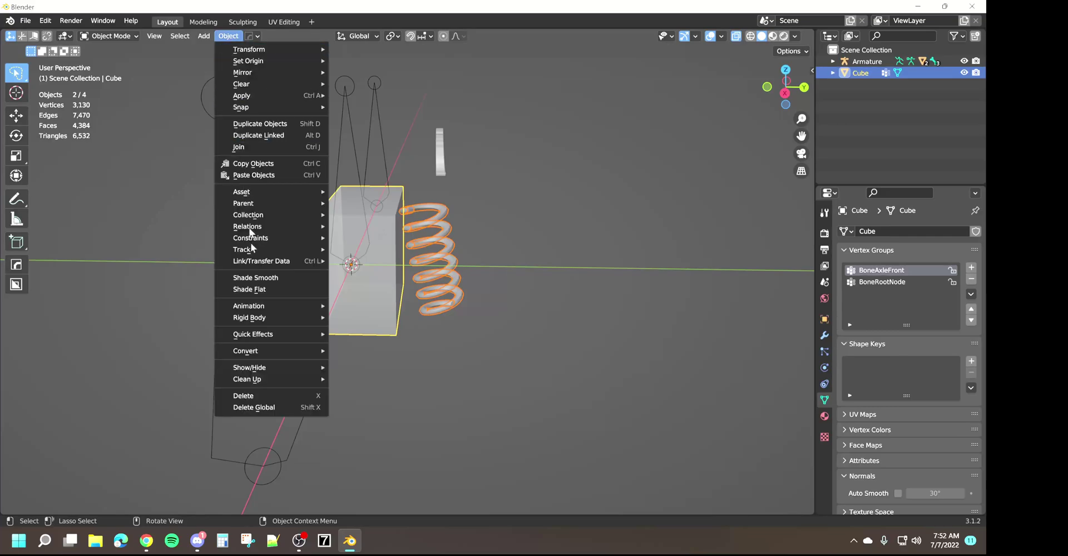
mouse_move(253, 266)
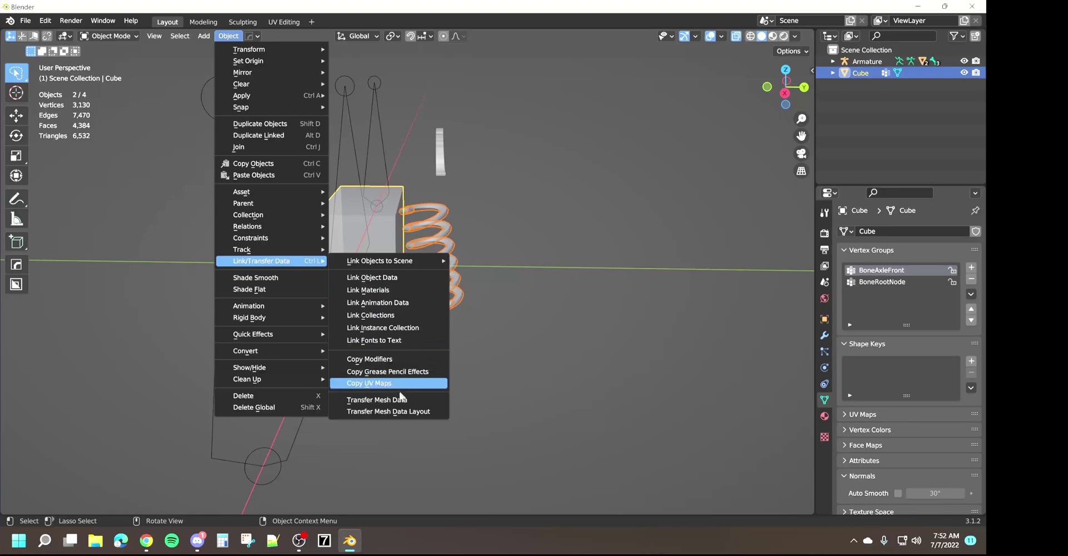
left_click(377, 400)
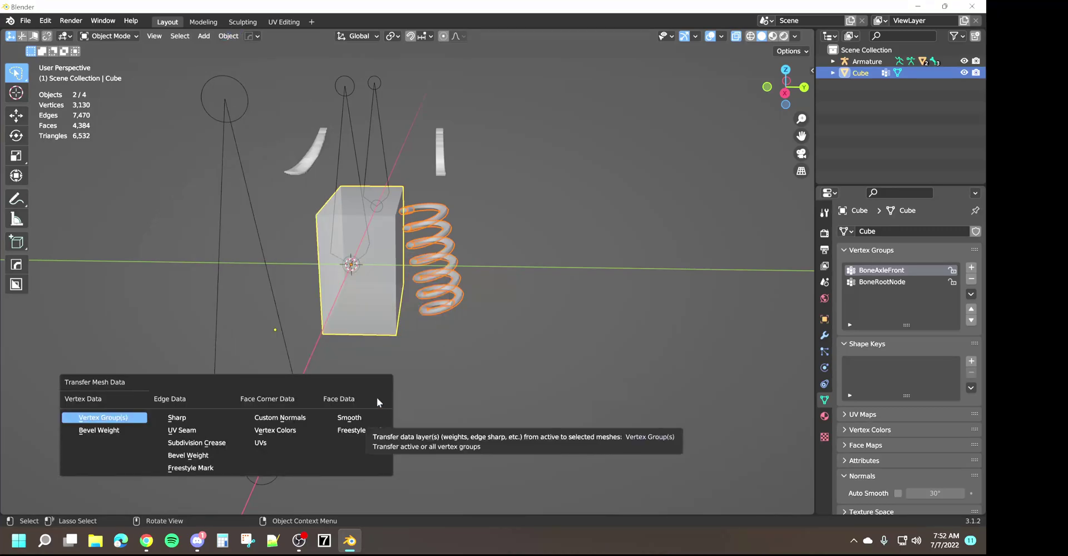
left_click(125, 418)
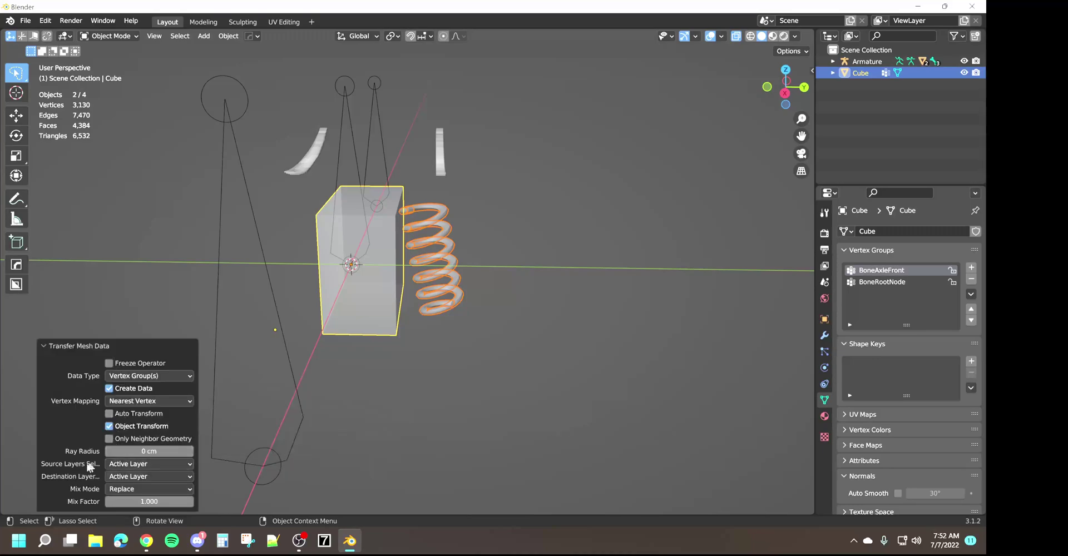
left_click(118, 467)
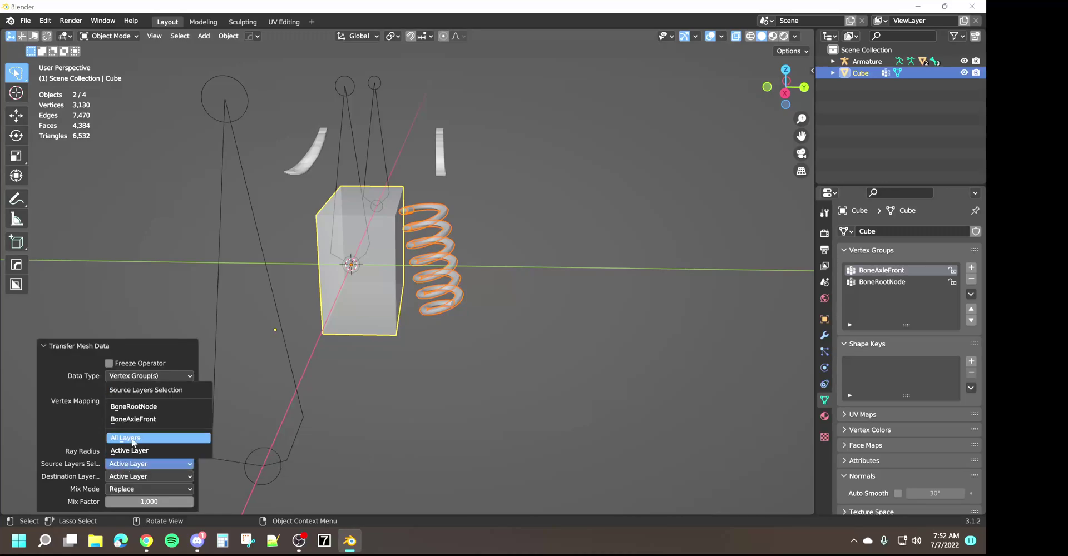
left_click(133, 440)
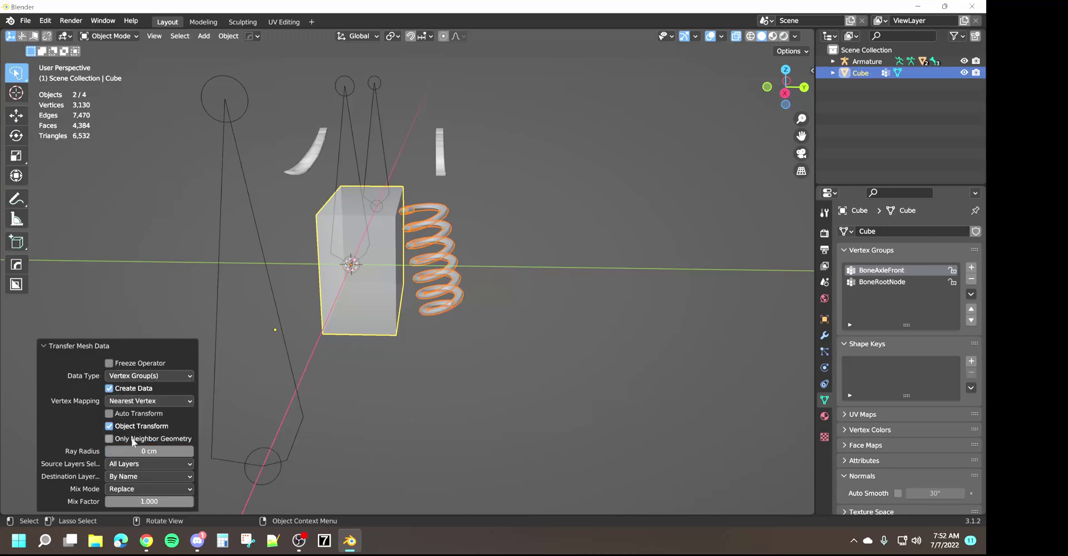
left_click(314, 418)
Select the front left spring and enter Edit Mode to view its weights
left_click(456, 299)
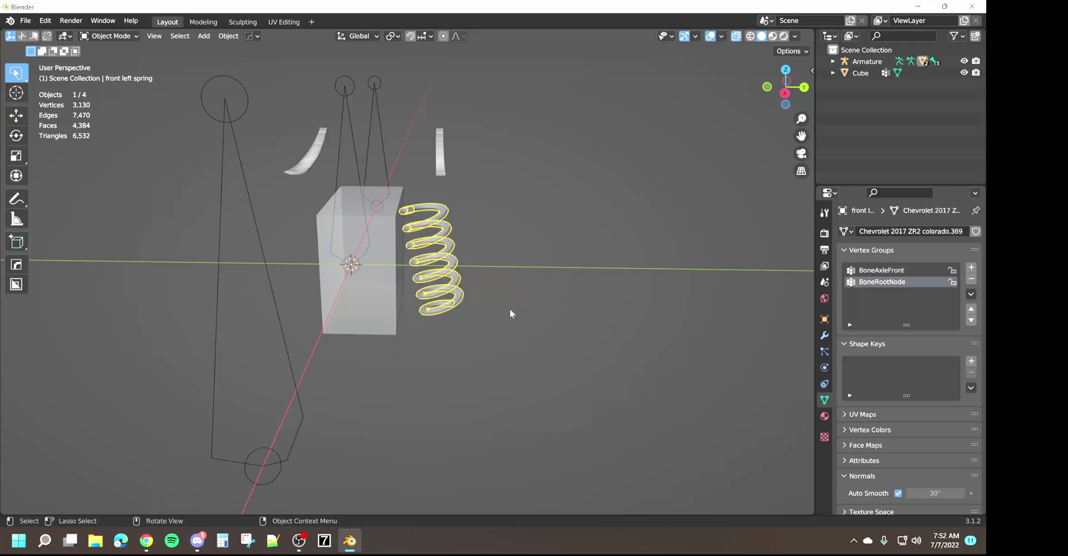
middle_click_drag(510, 309, 503, 309)
scroll(493, 318, "up", 2)
key("Tab")
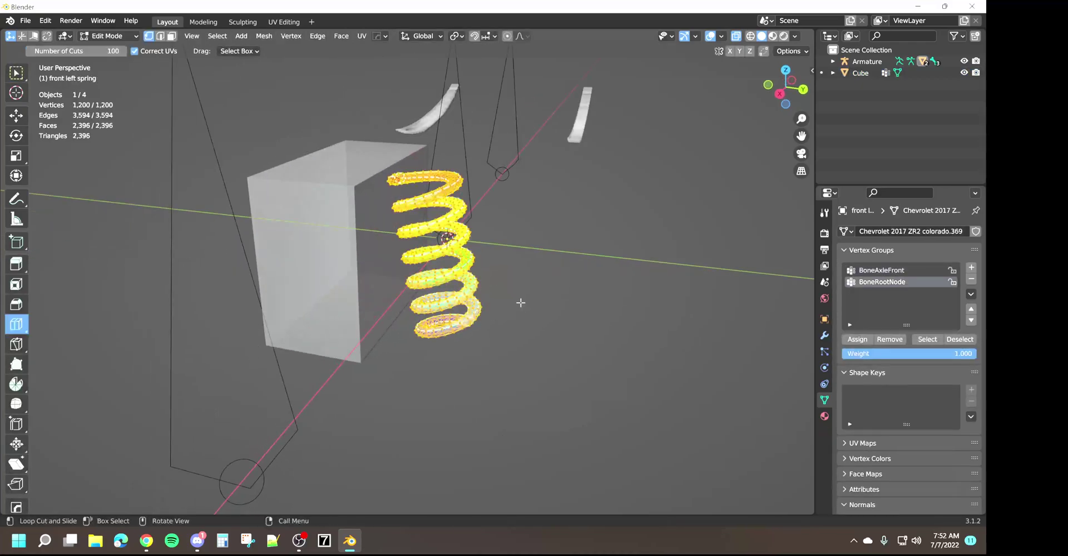
scroll(487, 315, "up", 5)
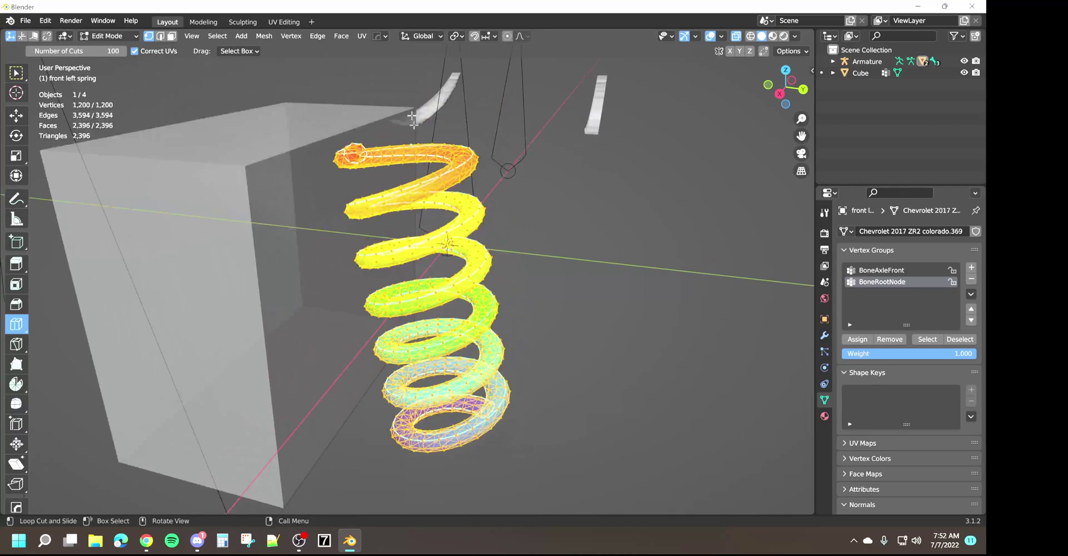
middle_click_drag(414, 125, 432, 311)
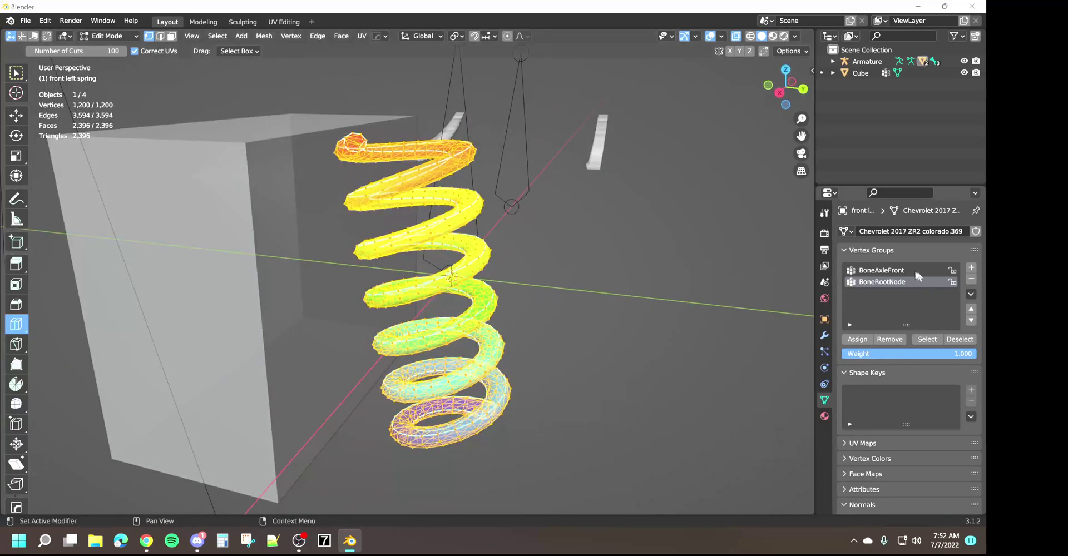
Display the spring's BoneAxleFront weight gradient and inspect it from several angles
left_click(899, 270)
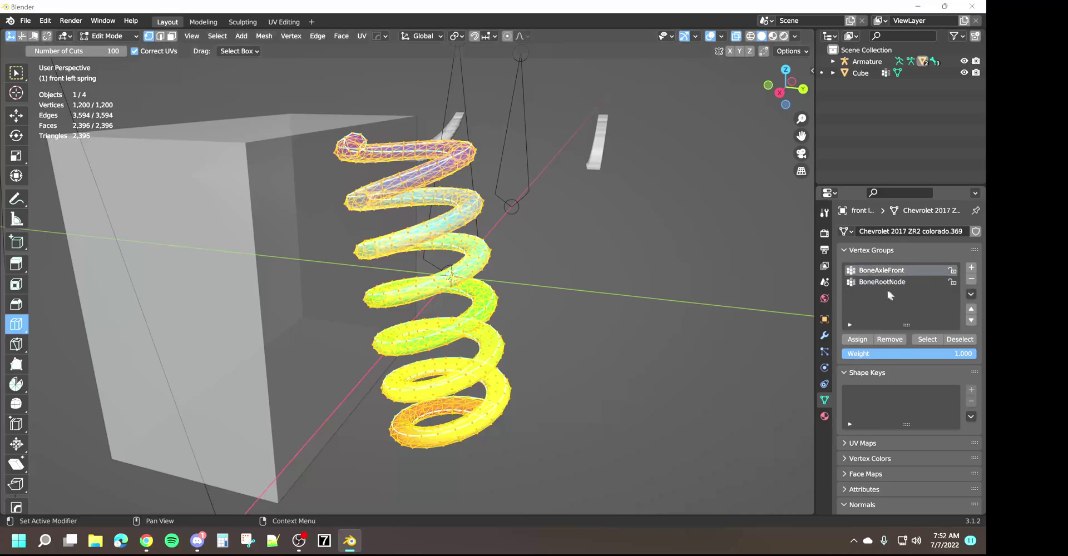
middle_click_drag(640, 389, 572, 407)
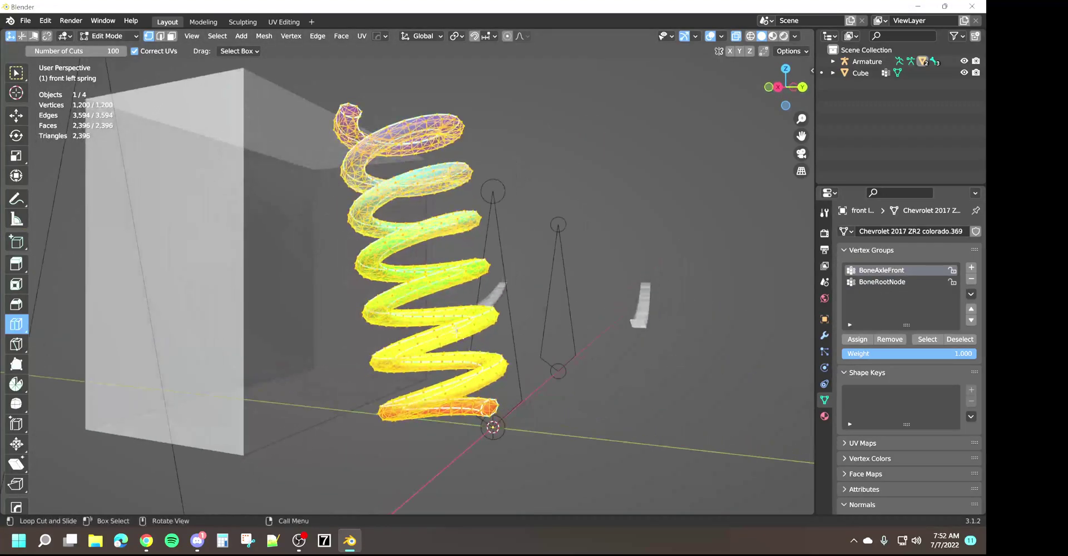
middle_click_drag(455, 330, 513, 332)
scroll(489, 360, "down", 3)
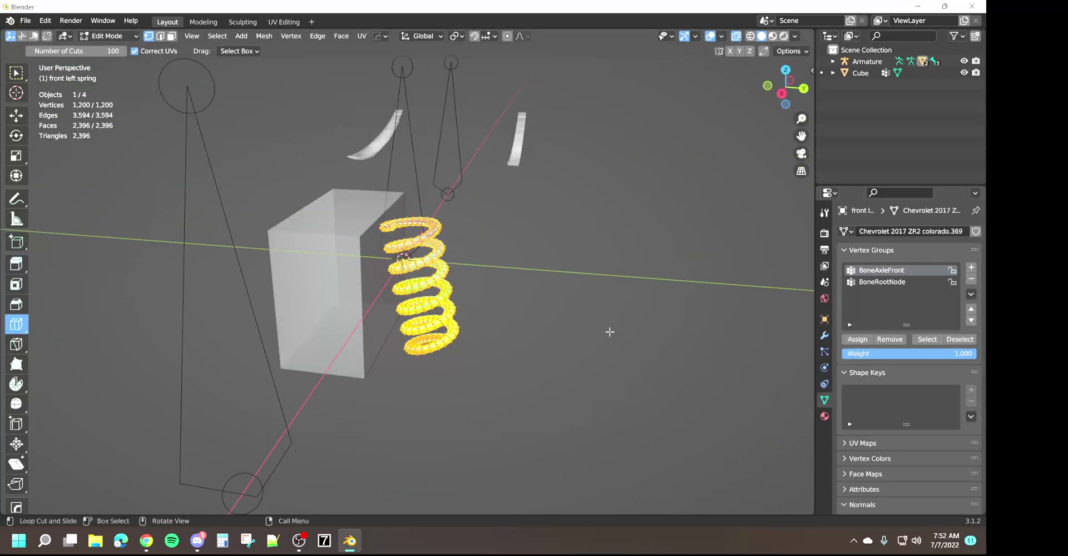
Return to Object Mode and select the helper Cube instead of the spring
key("Tab")
left_click(547, 325)
left_click(351, 311)
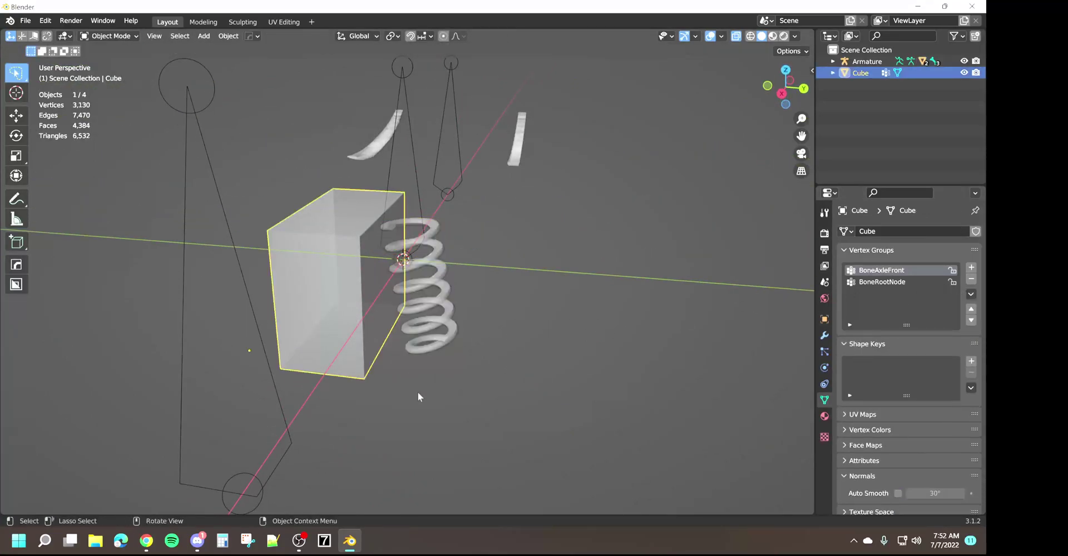
Delete the helper Cube and recheck the front left spring's weights in Edit Mode
key("Delete")
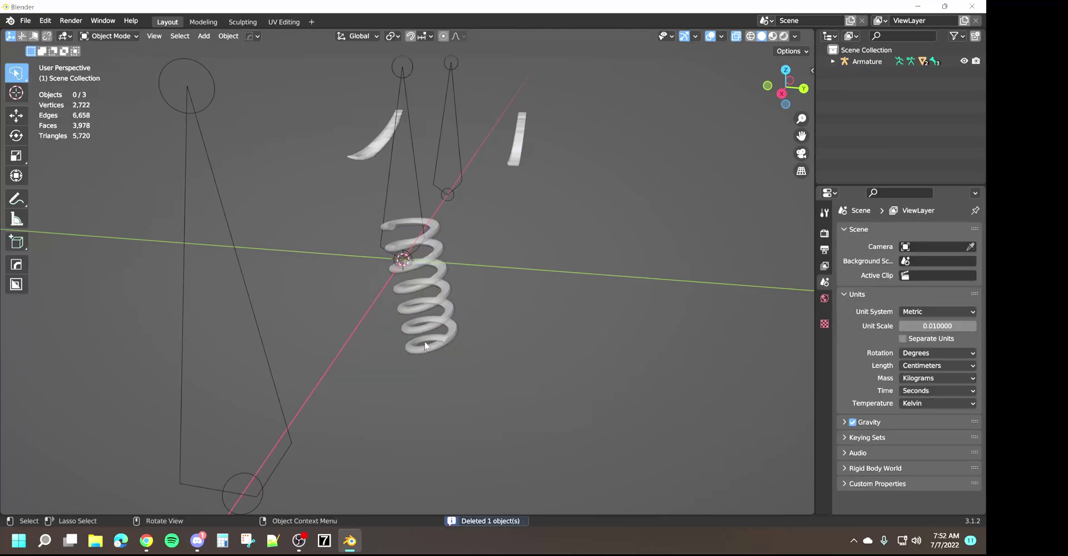
left_click(447, 355)
key("Tab")
scroll(455, 359, "up", 3)
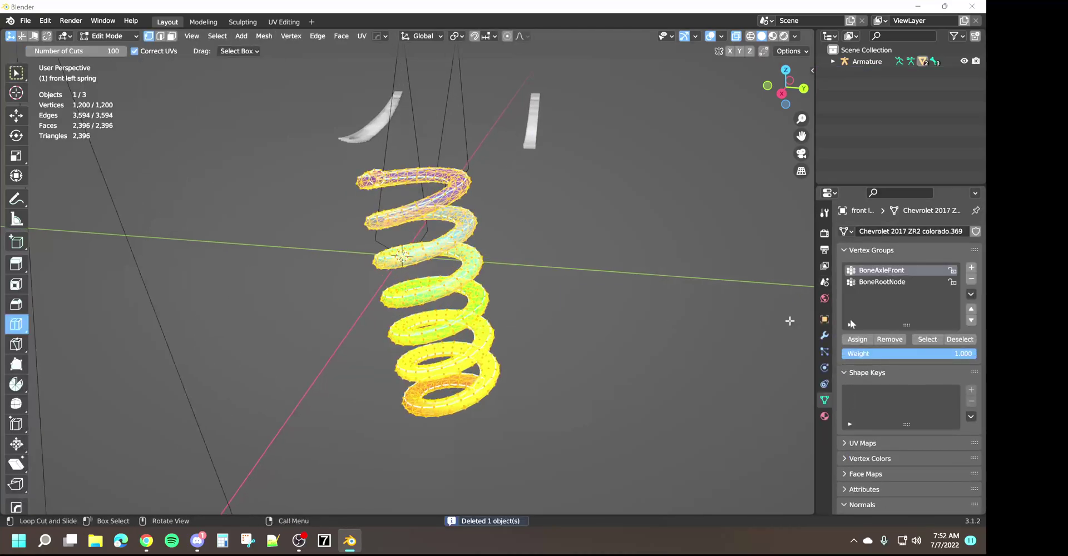
key("Tab")
Orbit and zoom the view round to face the leaf springs
middle_click_drag(490, 334, 526, 362)
scroll(512, 336, "down", 3)
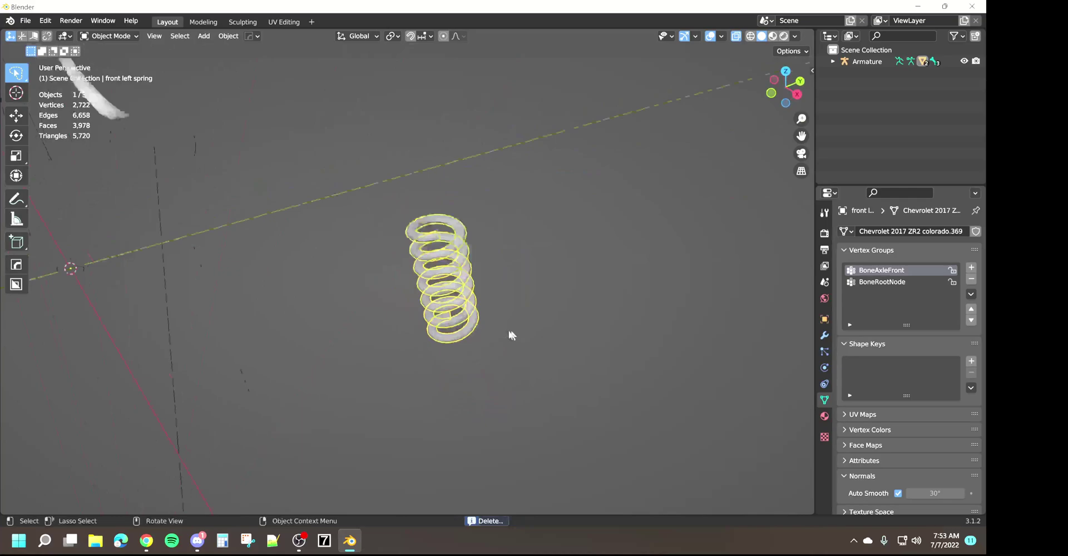
scroll(512, 336, "down", 5)
middle_click_drag(392, 342, 326, 316)
scroll(412, 330, "up", 1)
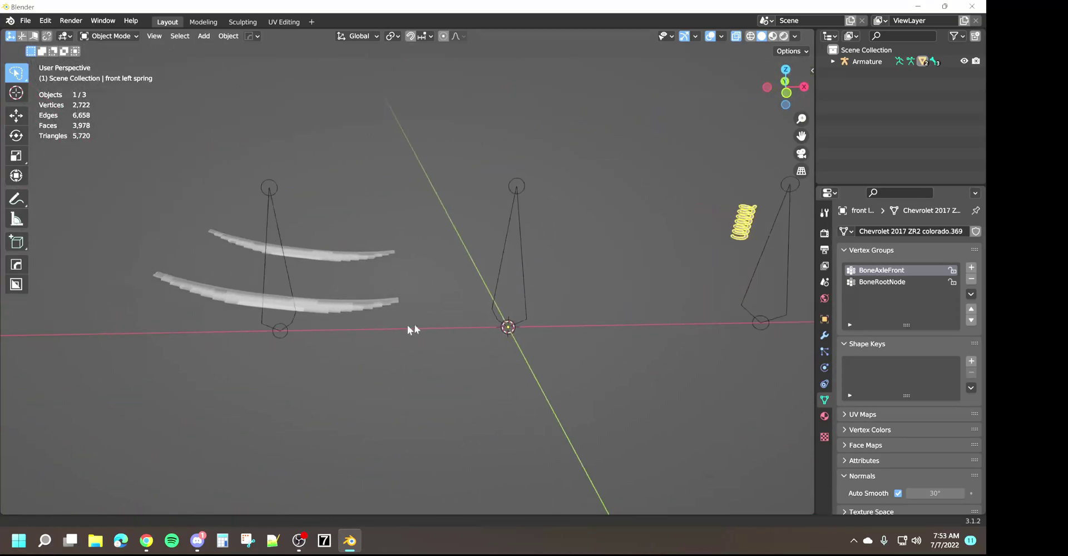
middle_click_drag(407, 325, 388, 295)
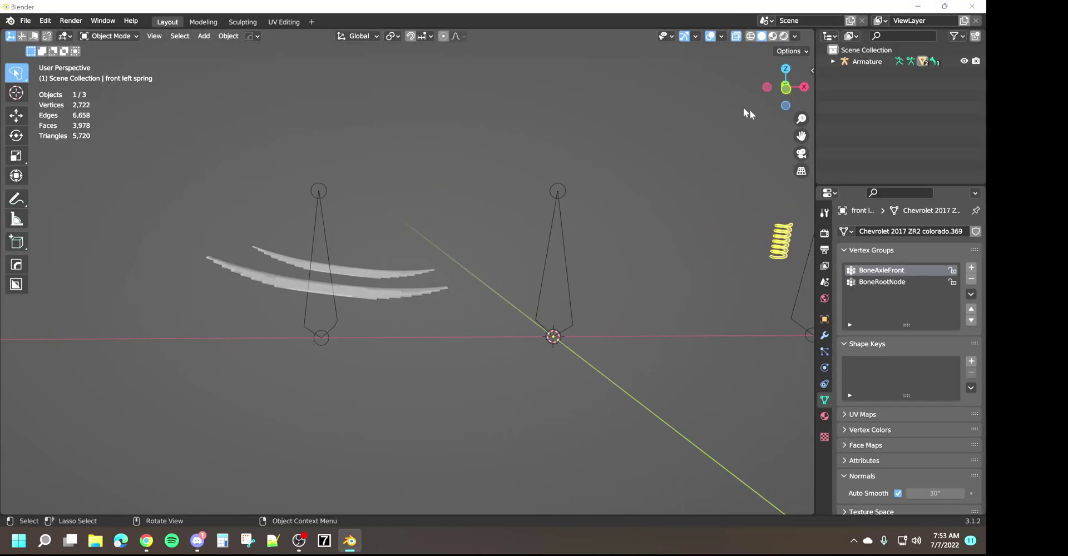
Switch to Front Orthographic view centred on the leaf spring
left_click(784, 91)
scroll(286, 281, "up", 2)
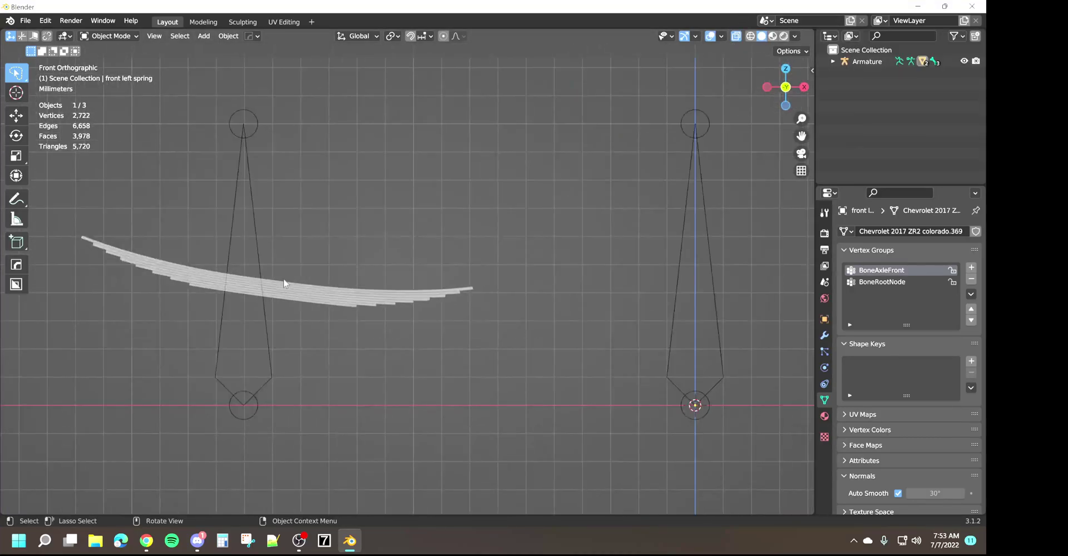
middle_click_drag(286, 281, 479, 272, "shift")
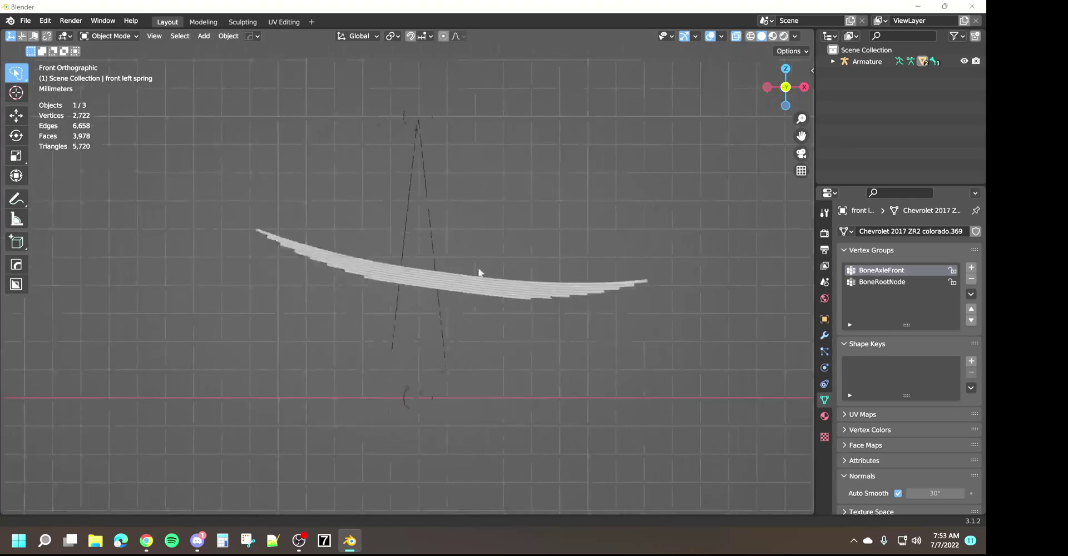
Draw a new cube enclosing the leaf spring and enter Edit Mode on it
left_click(16, 241)
left_click_drag(203, 362, 678, 361)
left_click_drag(676, 323, 694, 322)
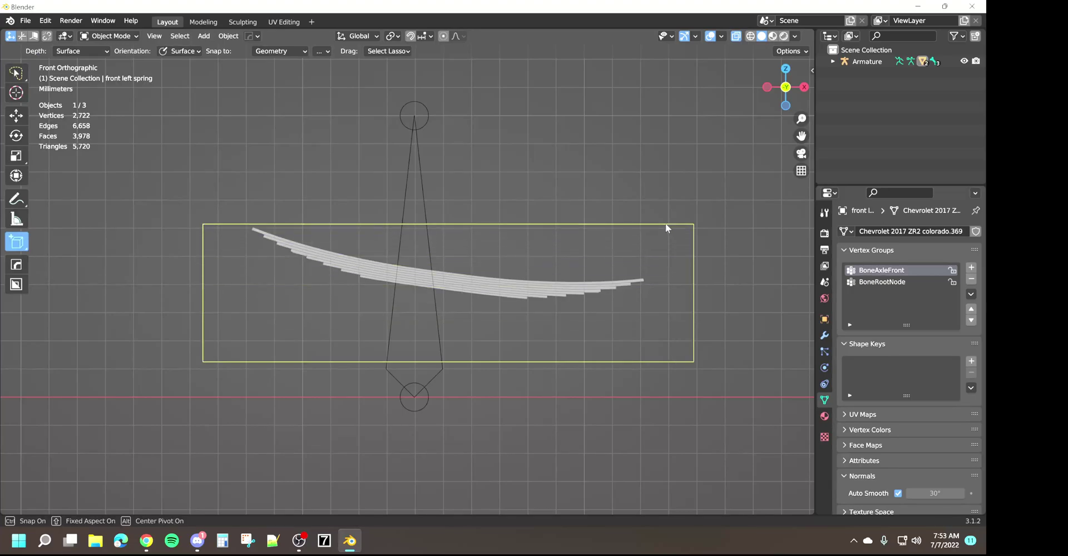
left_click(665, 223)
scroll(483, 328, "up", 1)
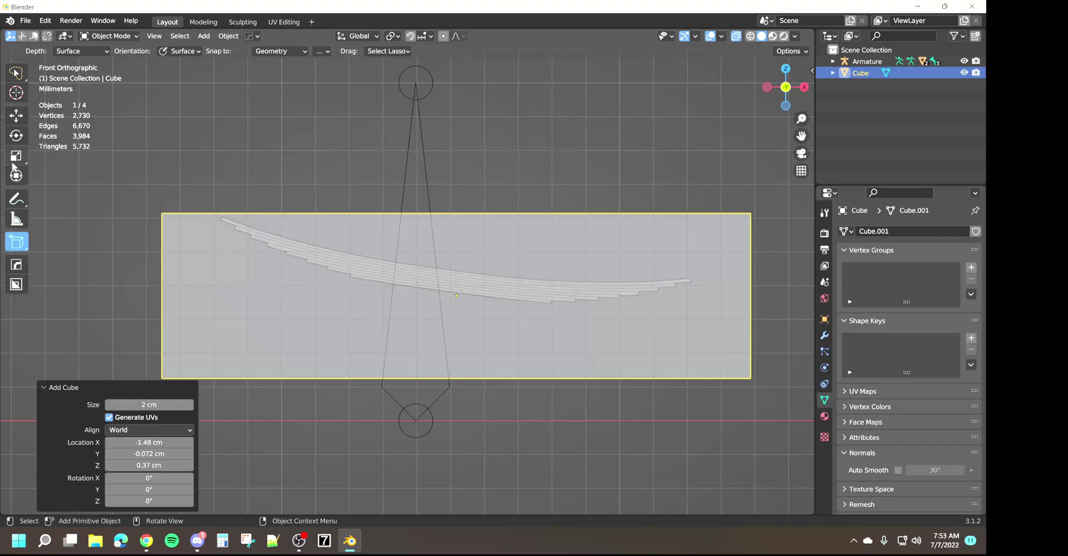
key("Tab")
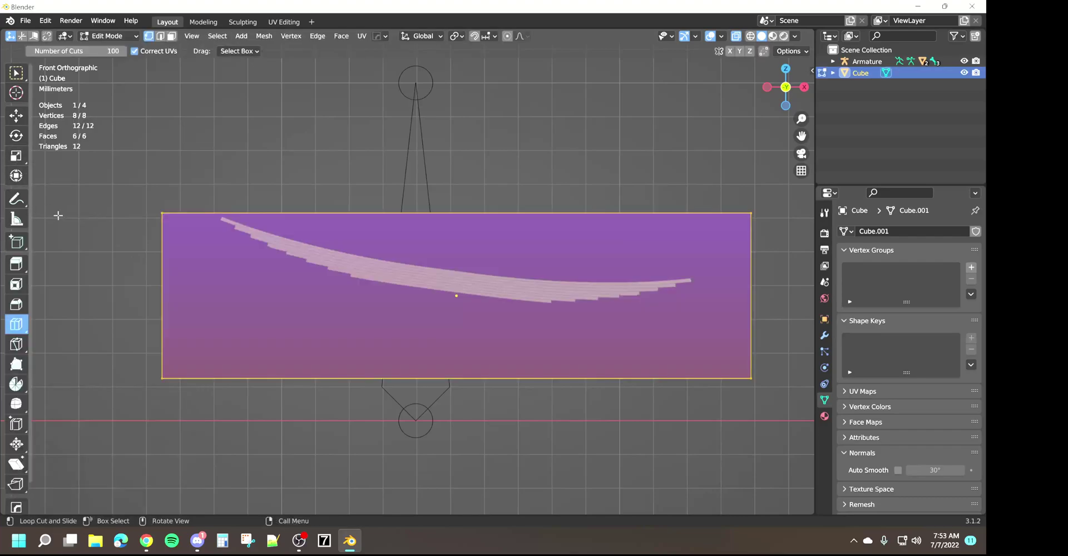
Slide the cube's left-side vertices in along X to the spring's tip
left_click(15, 119)
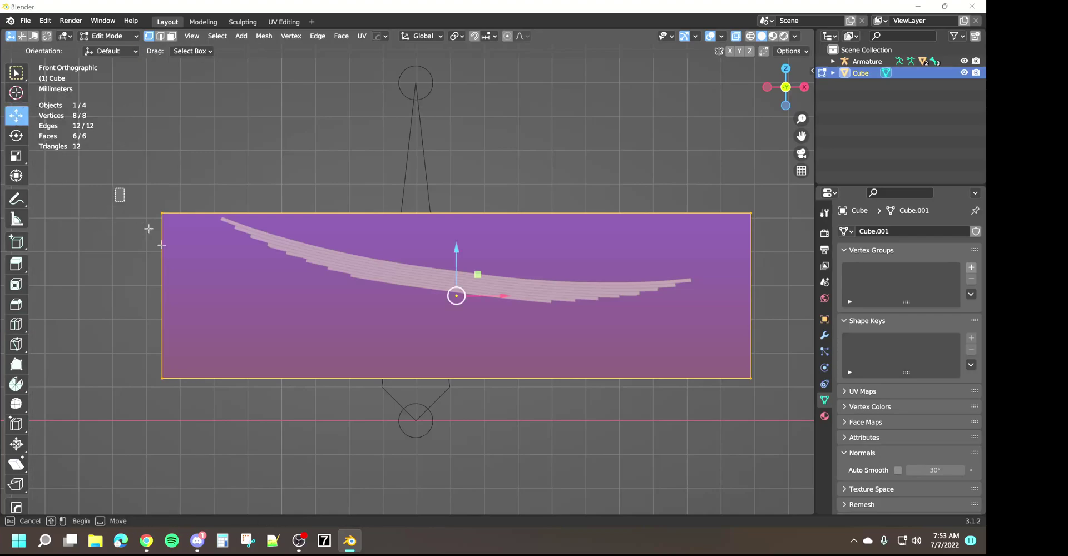
left_click_drag(115, 188, 214, 408)
left_click_drag(202, 293, 265, 284)
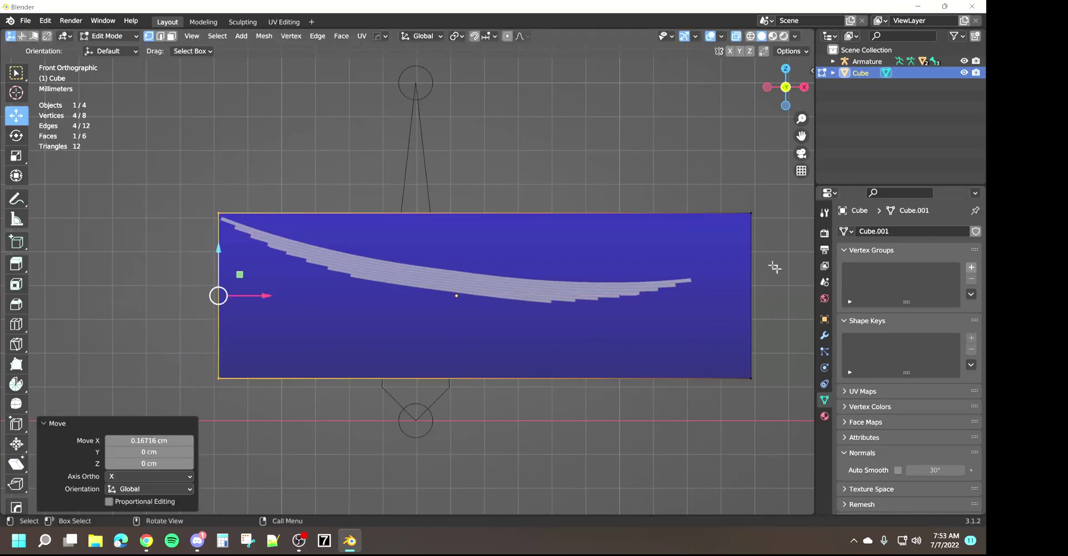
Pull the cube's right-side vertices in along X to line up with the spring's end
left_click_drag(726, 179, 783, 389)
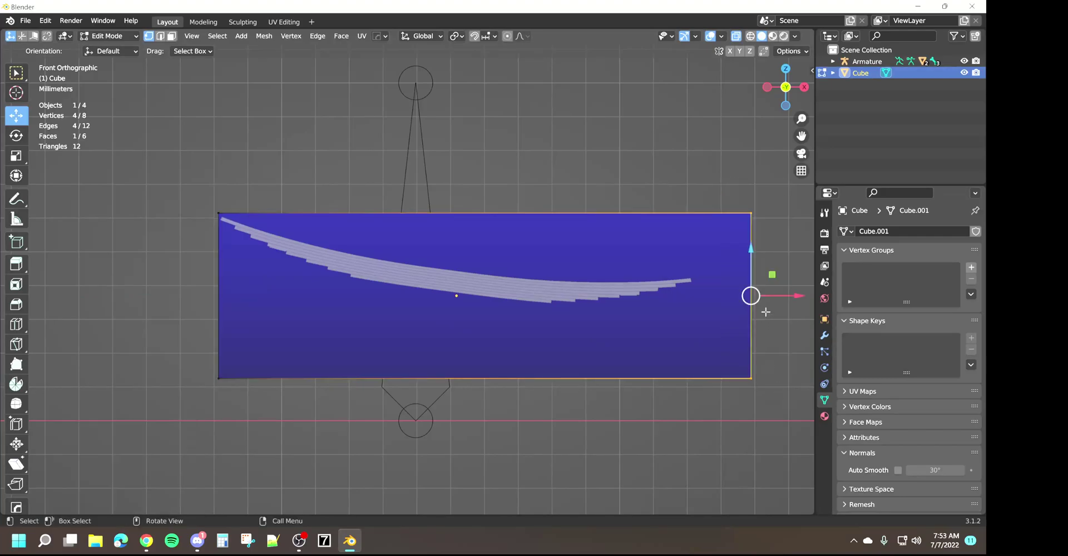
left_click_drag(791, 300, 735, 301)
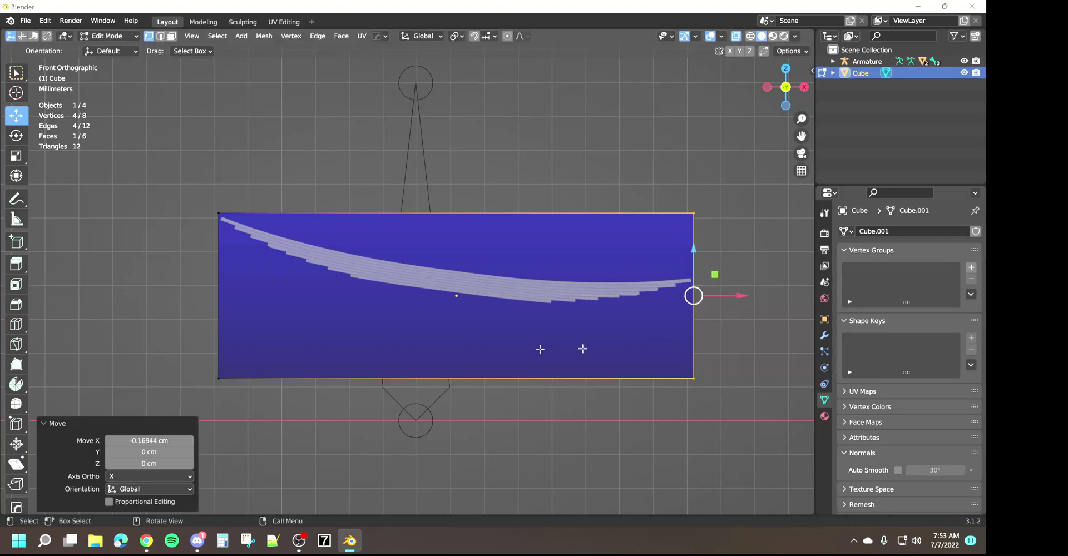
scroll(459, 346, "down", 1)
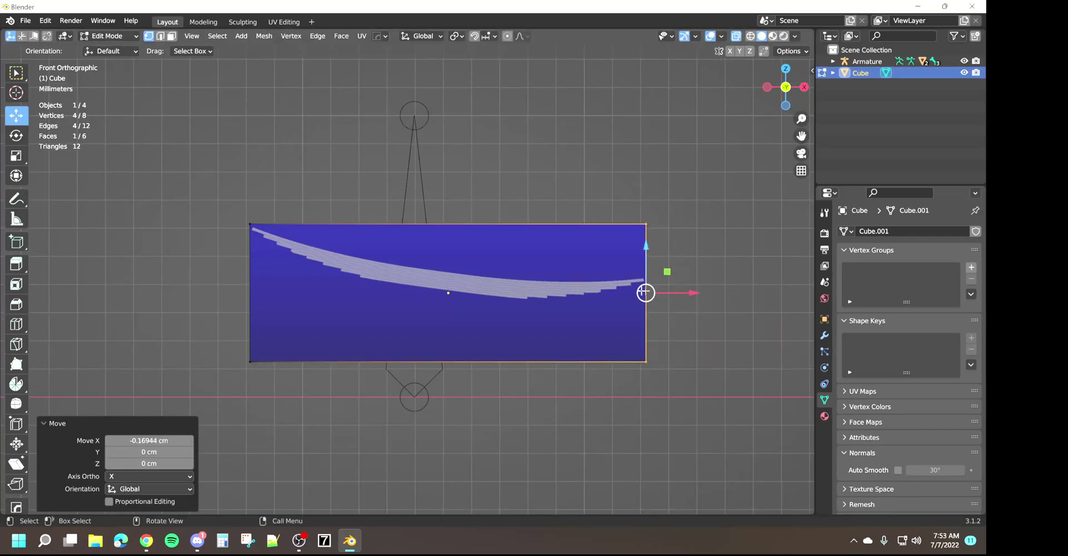
scroll(645, 293, "up", 3)
scroll(645, 292, "down", 2)
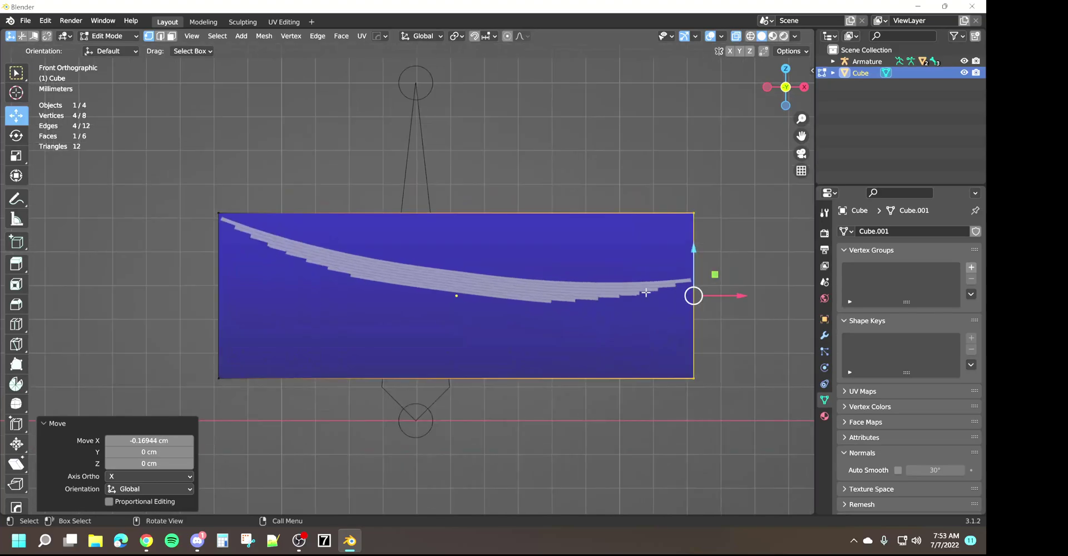
scroll(645, 292, "up", 3)
scroll(369, 269, "up", 1)
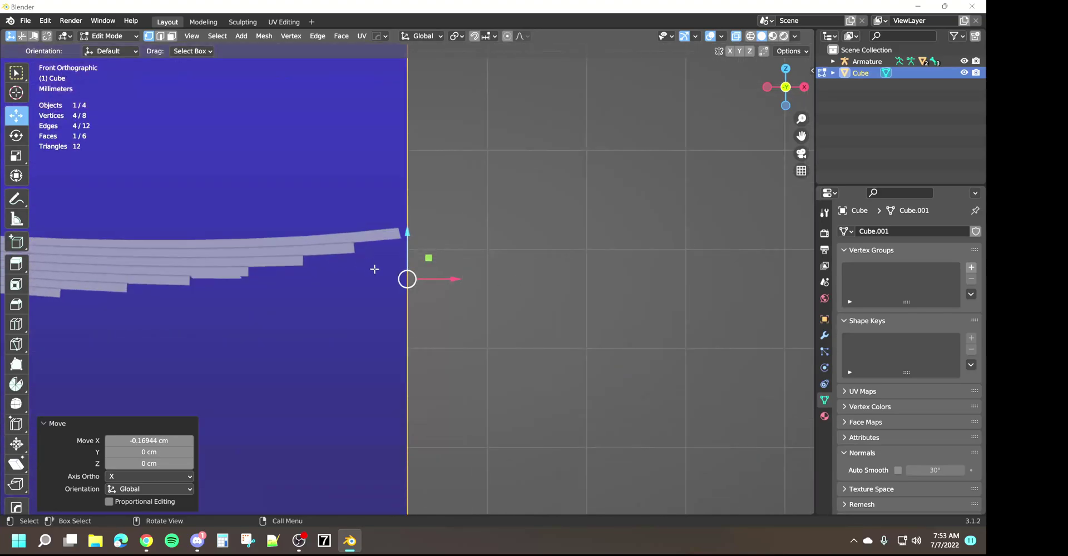
scroll(388, 261, "up", 2)
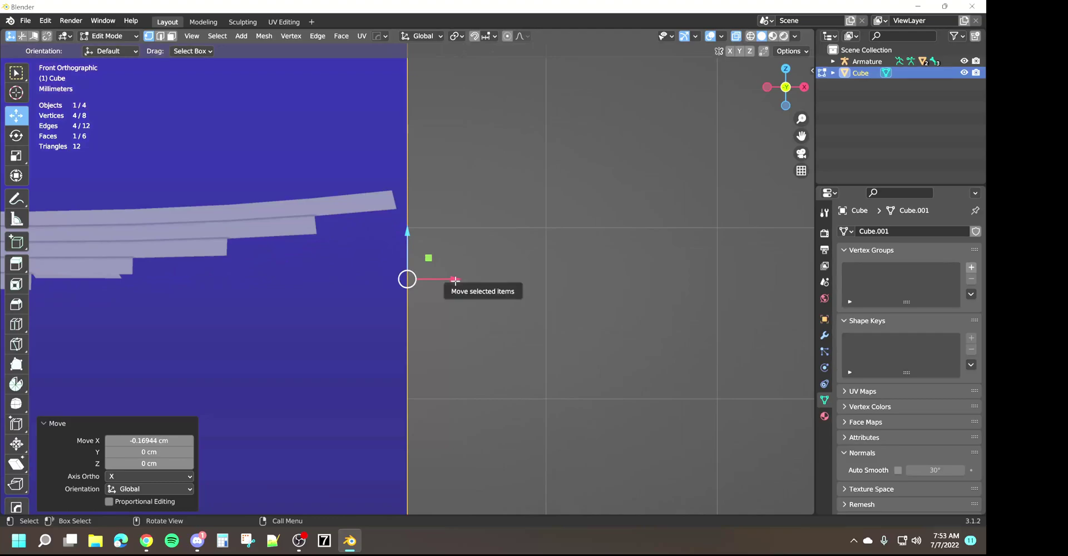
left_click_drag(453, 279, 445, 283)
Recentre and orbit the view to inspect the trimmed cube against the spring
scroll(434, 292, "down", 4)
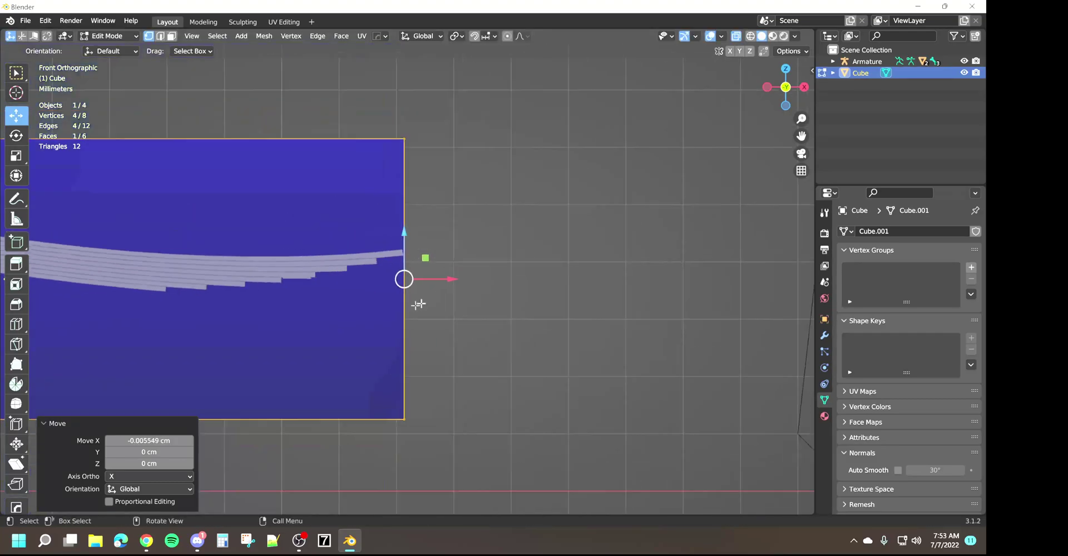
scroll(273, 327, "down", 1)
middle_click_drag(255, 332, 369, 338, "shift")
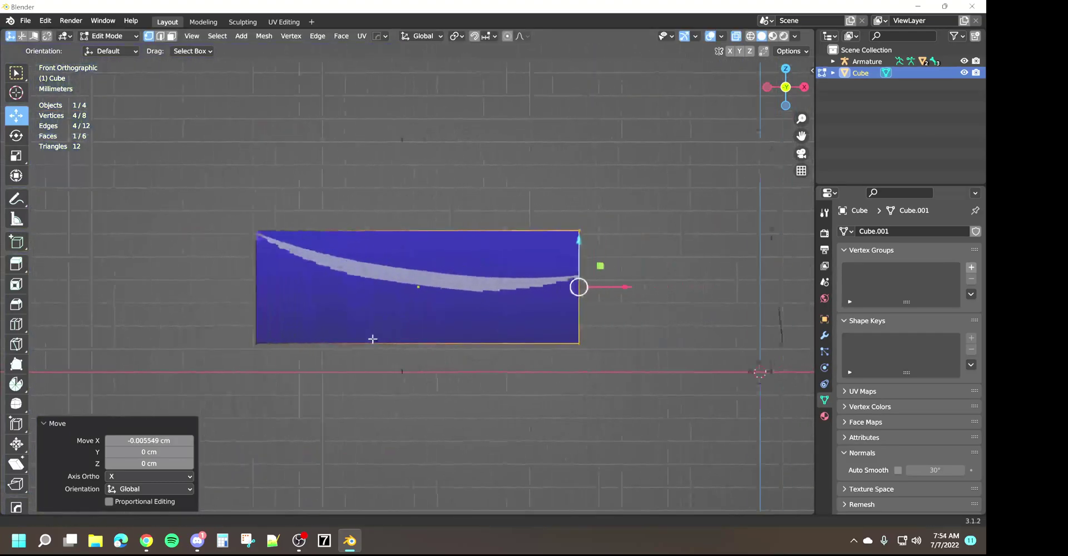
middle_click_drag(441, 337, 510, 246)
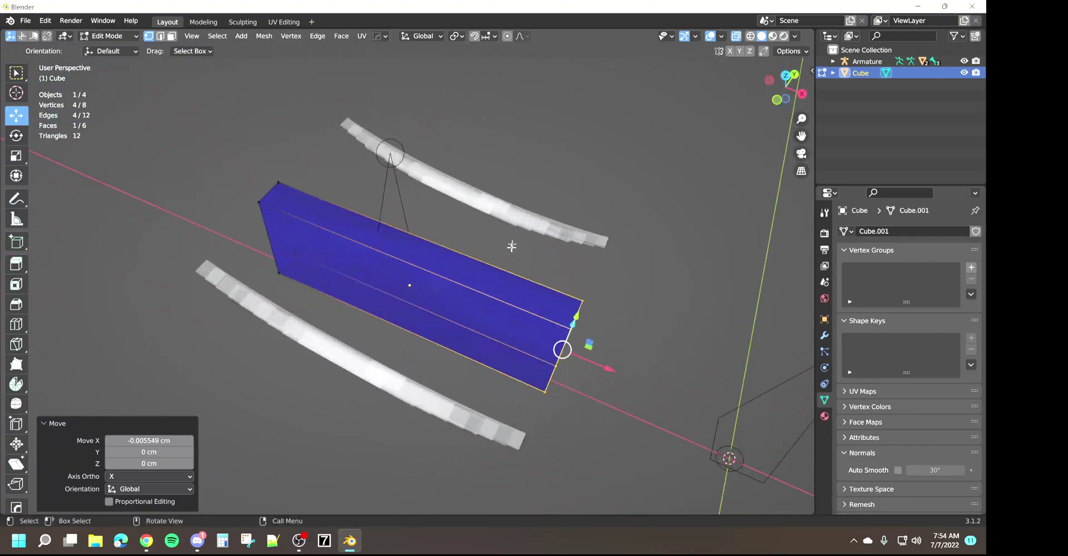
middle_click_drag(408, 399, 322, 357)
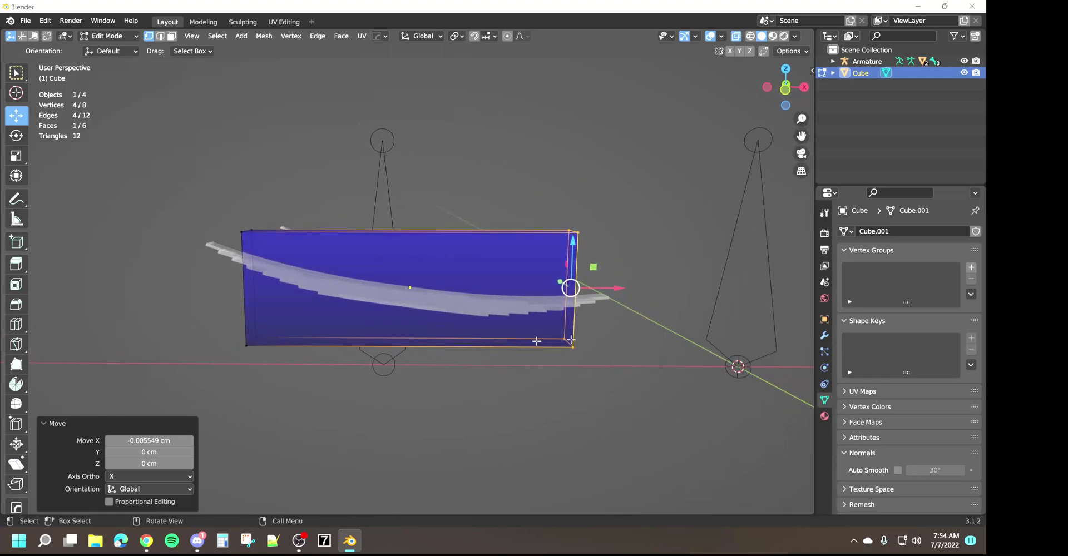
Add a vertex group to the cube named BoneAxleRear
left_click(970, 268)
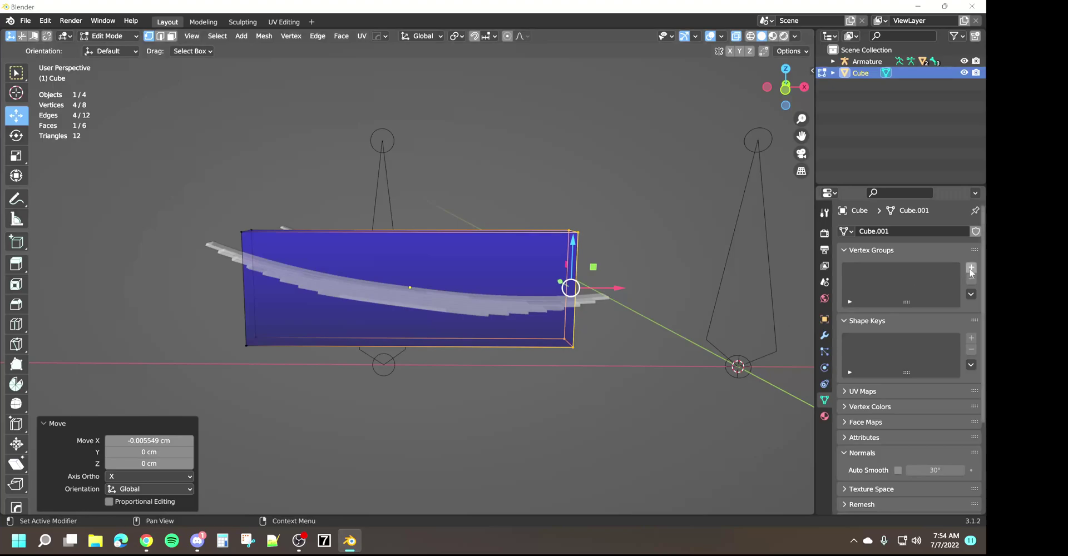
double_click(895, 272)
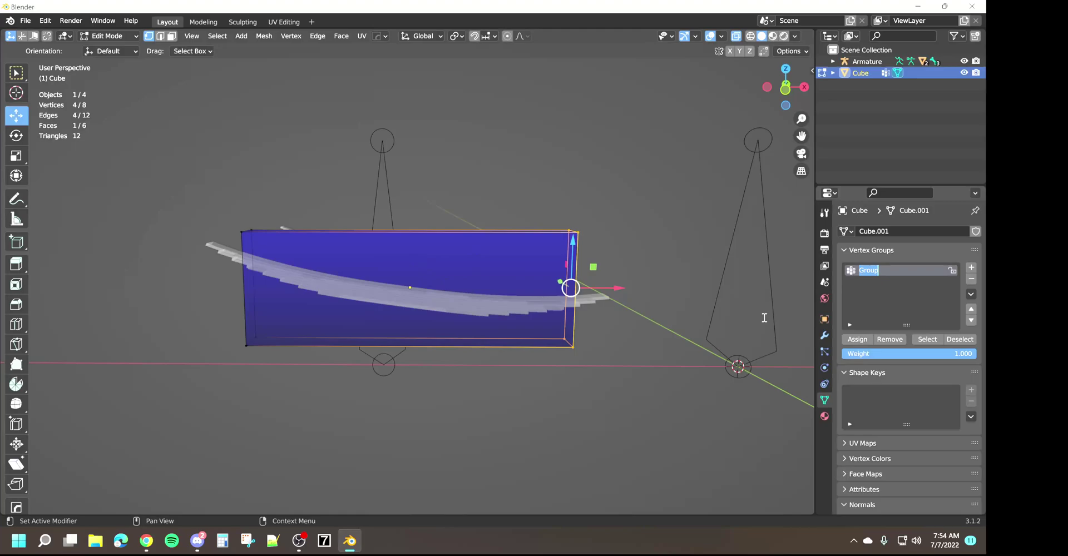
type("BoneAxleRear")
key("Return")
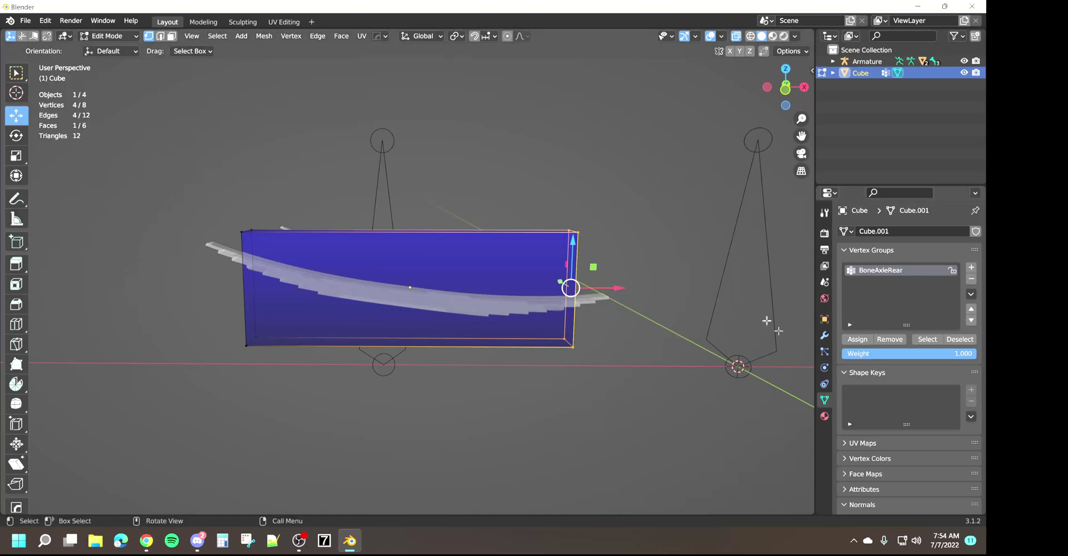
Add a second vertex group named BoneRootNode
left_click(971, 267)
double_click(903, 284)
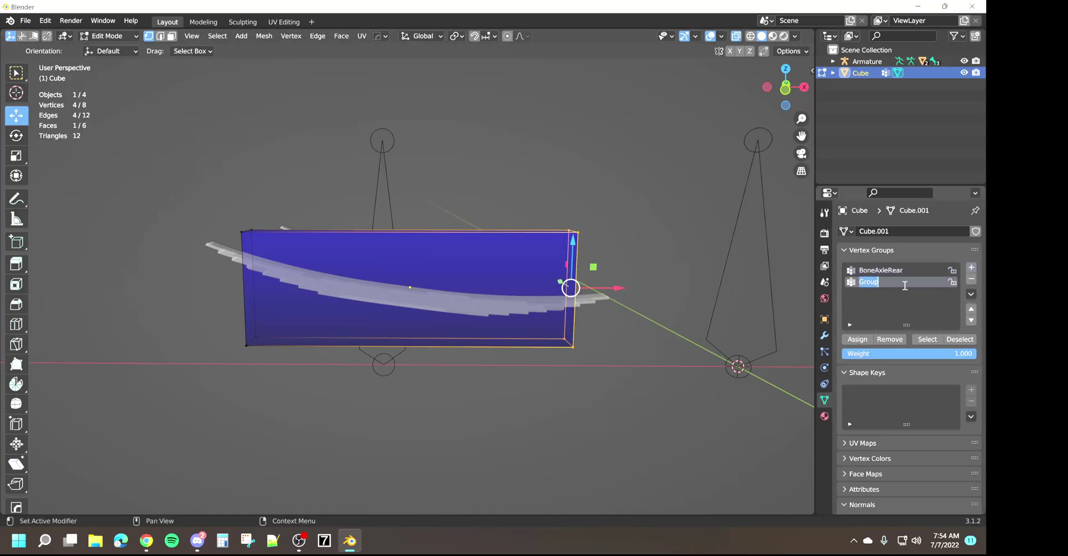
type("BoneRootNode")
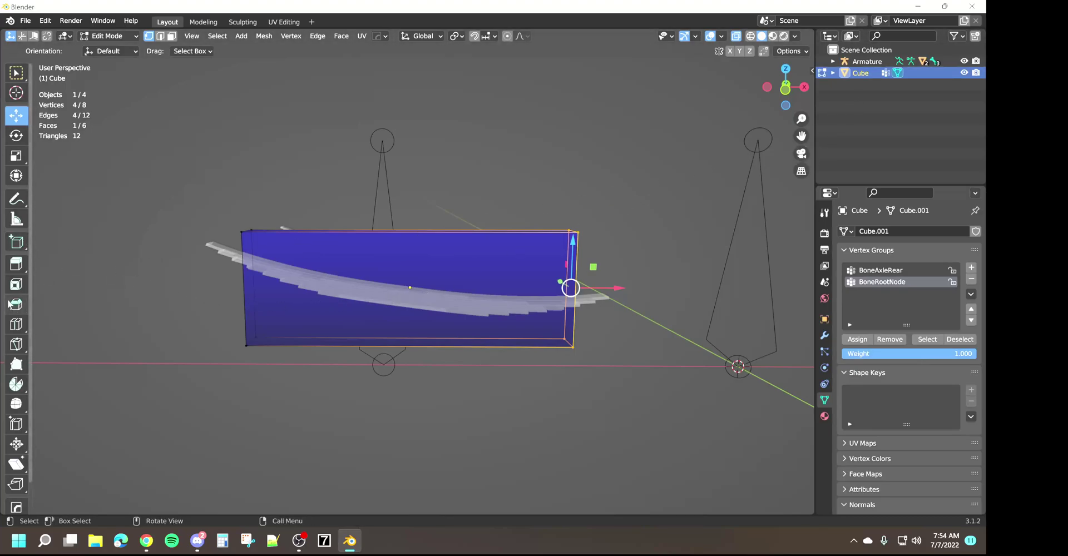
Add a loop cut with 2 cuts across the helper cube
left_click(17, 324)
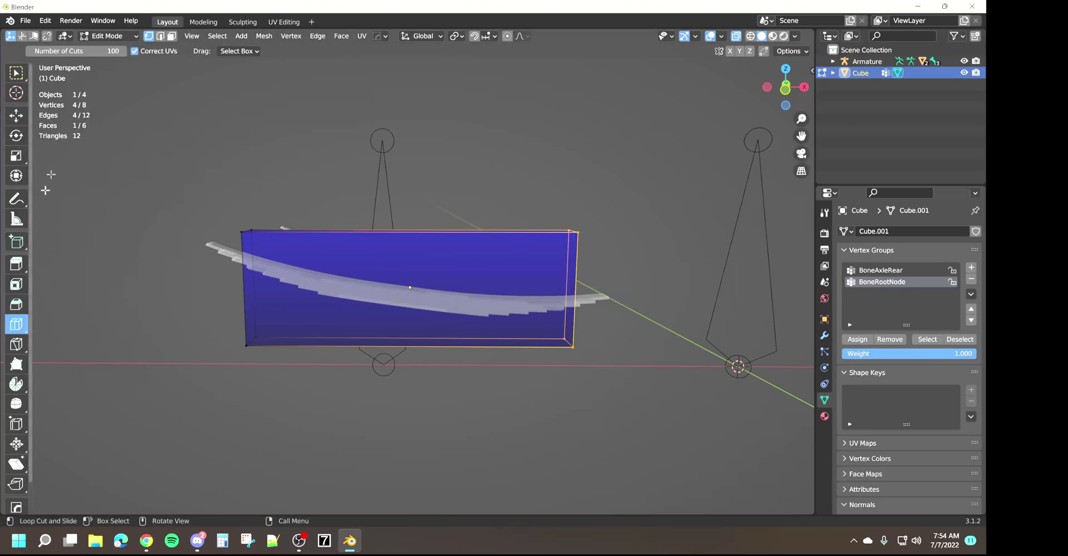
left_click(83, 53)
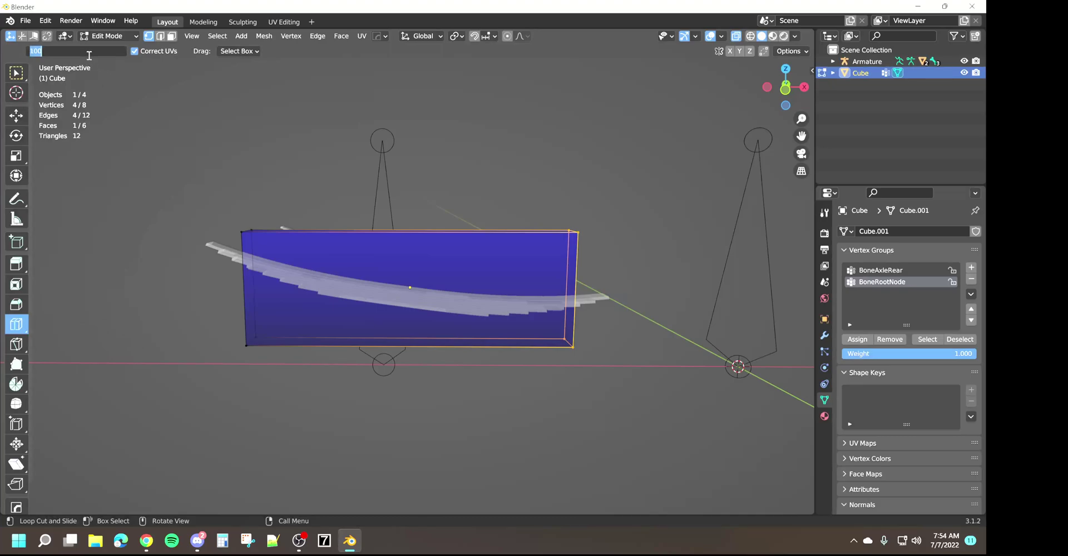
type("2")
key("Return")
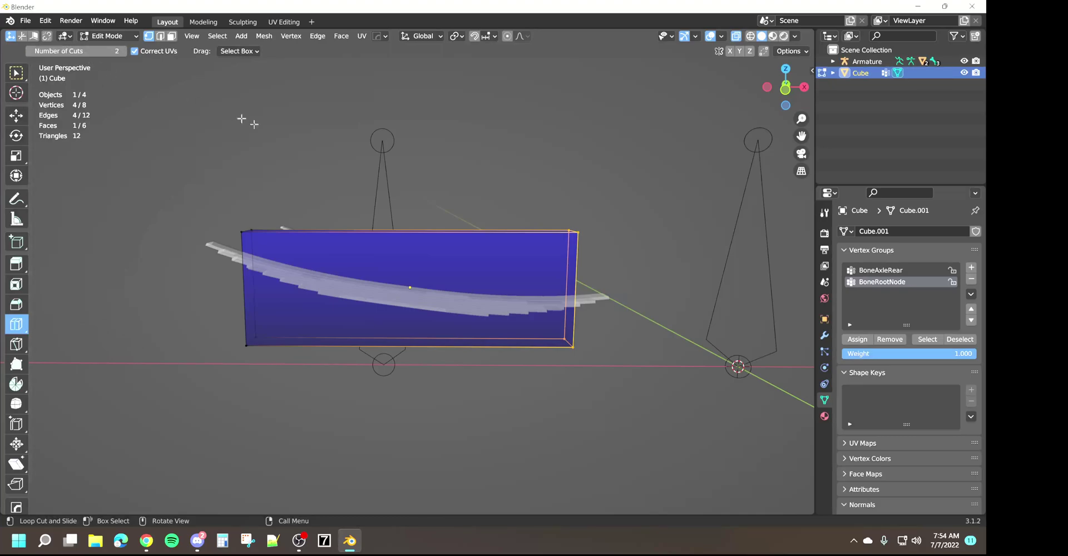
left_click(401, 231)
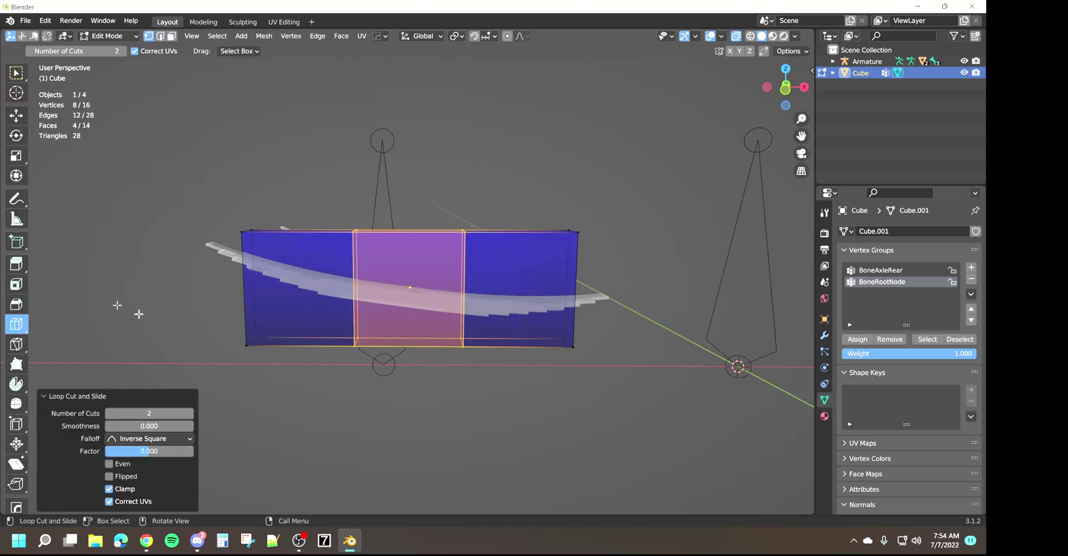
Scale the middle band along X to narrow it, finishing at factor 1.089
left_click(16, 157)
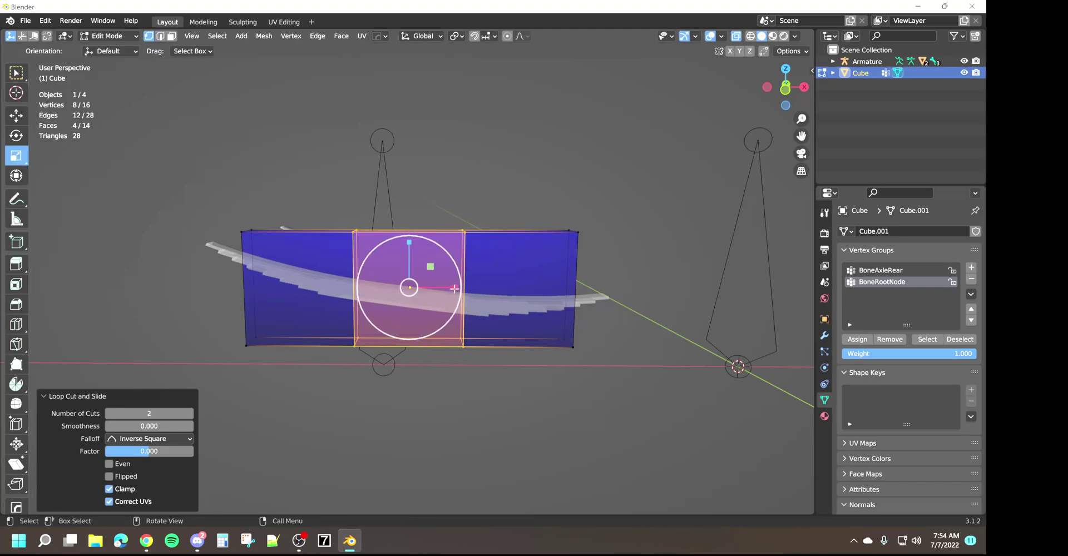
middle_click_drag(454, 373, 445, 310)
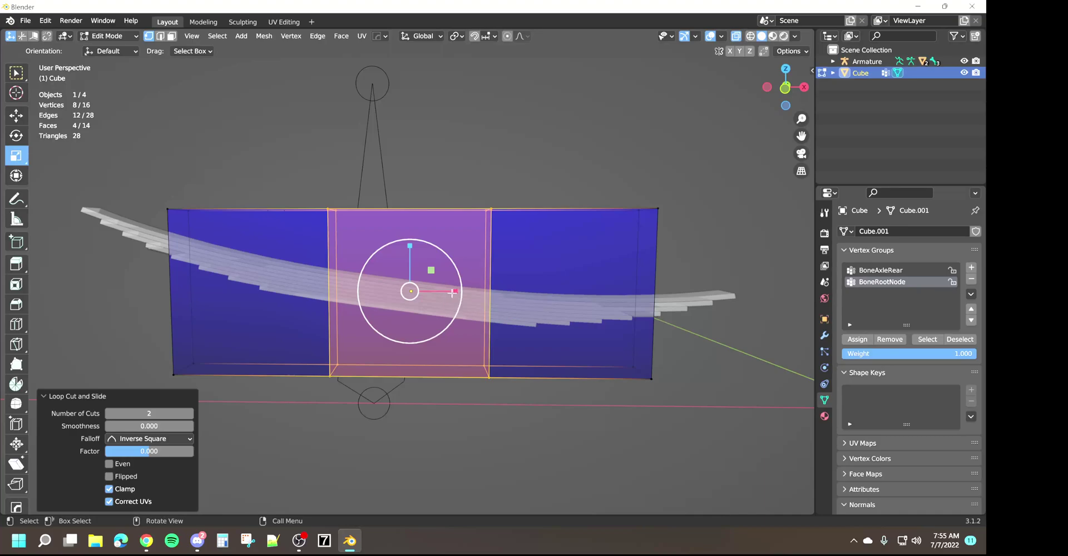
left_click_drag(455, 293, 426, 296)
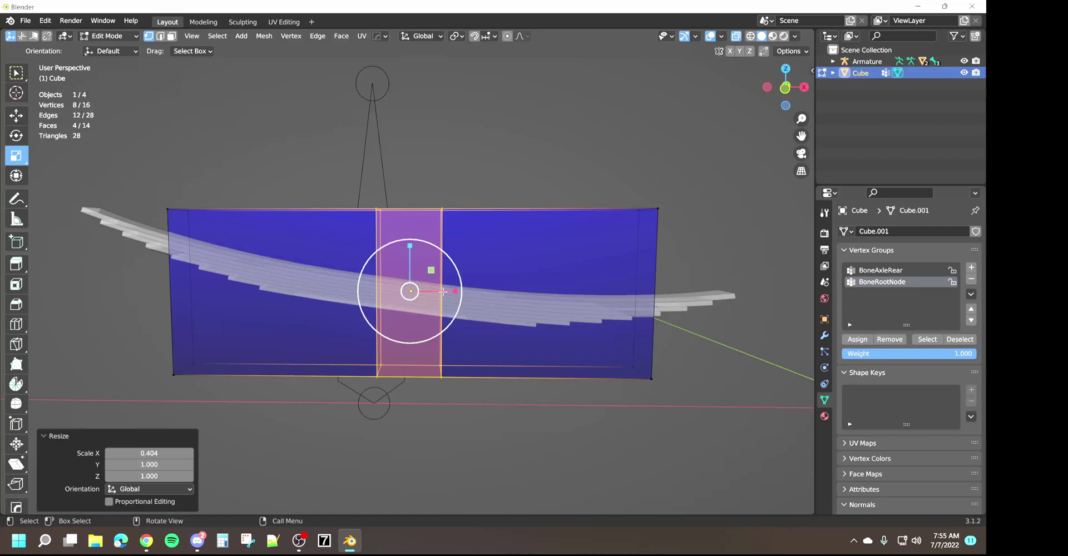
left_click_drag(455, 292, 460, 292)
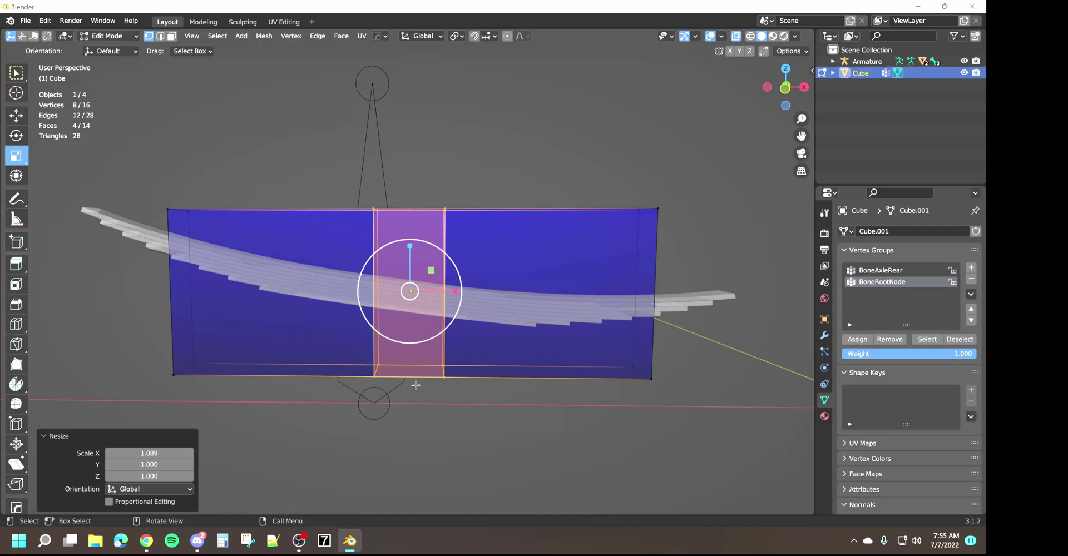
Box-select both end faces of the cube and assign them to BoneRootNode
left_click(106, 305)
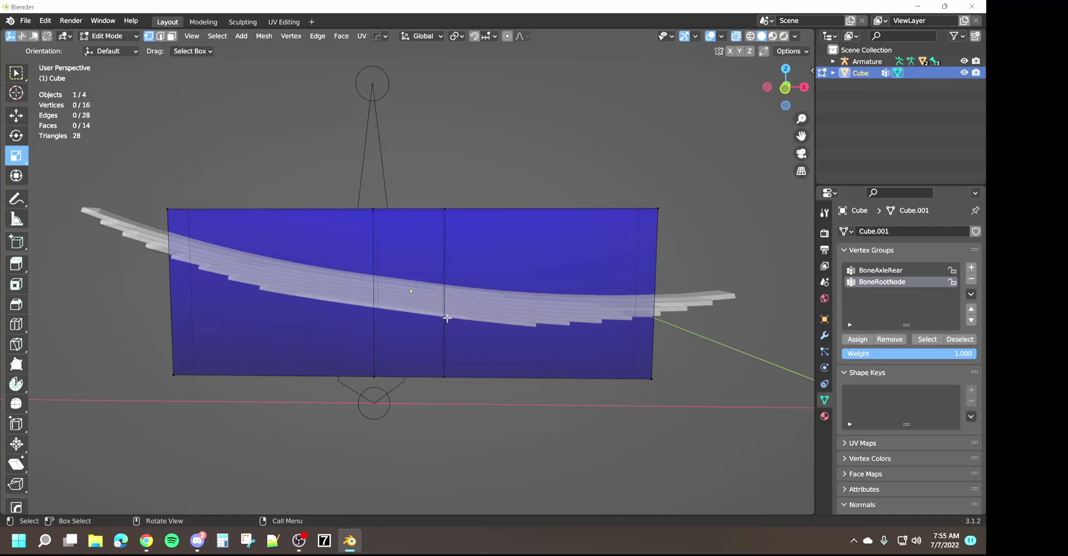
middle_click_drag(436, 268, 398, 274)
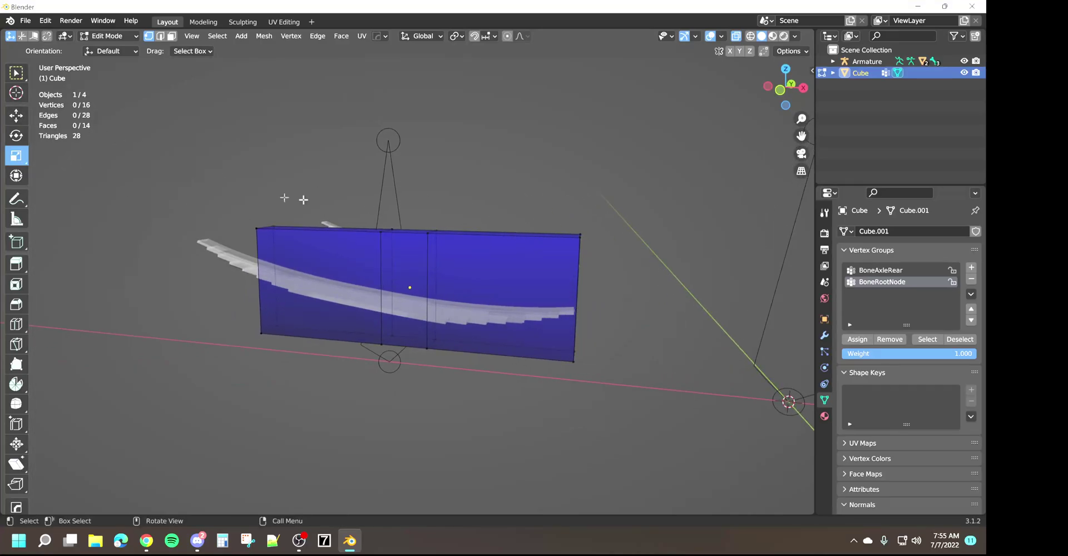
left_click(16, 115)
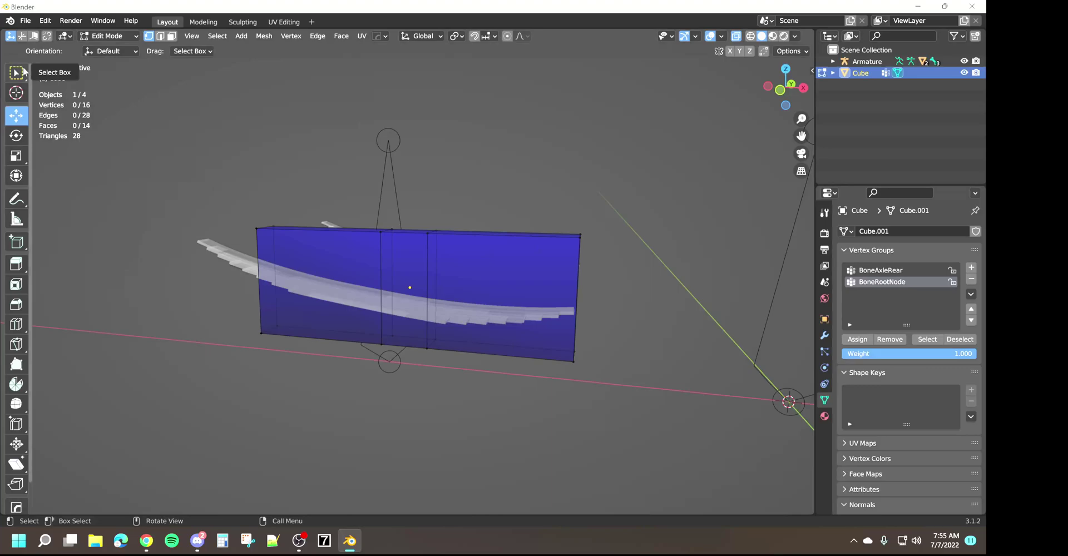
left_click(24, 72)
left_click_drag(524, 209, 623, 410)
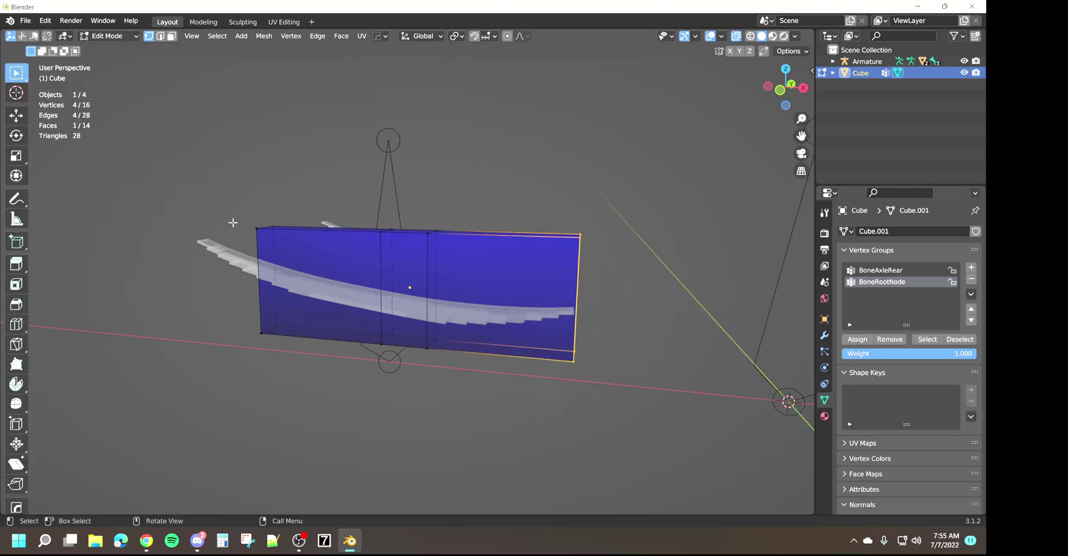
left_click_drag(233, 222, 306, 361, "shift")
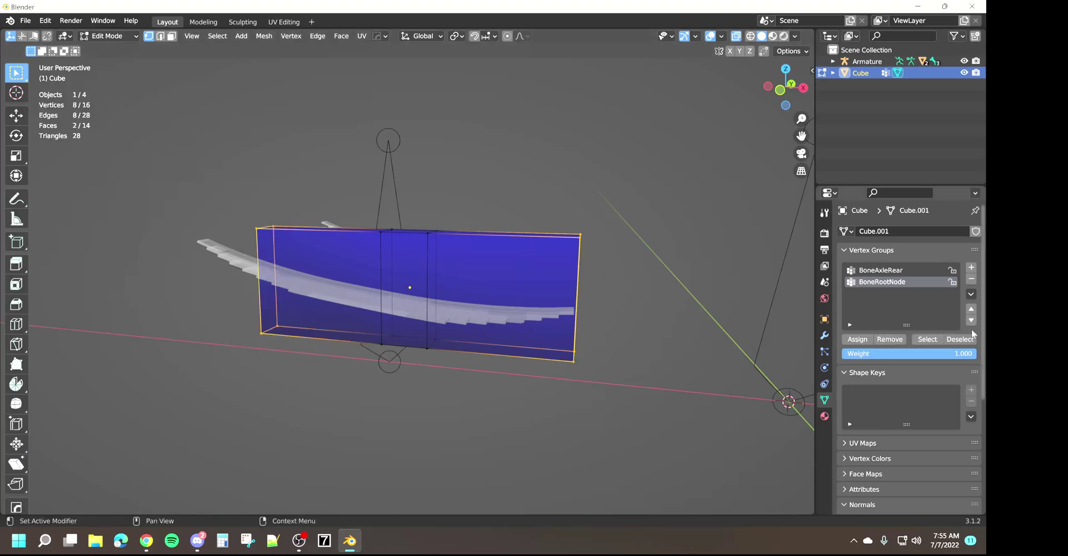
left_click(857, 339)
Assign the cube's middle strip to BoneAxleRear at weight 1.000
middle_click_drag(565, 448, 520, 352)
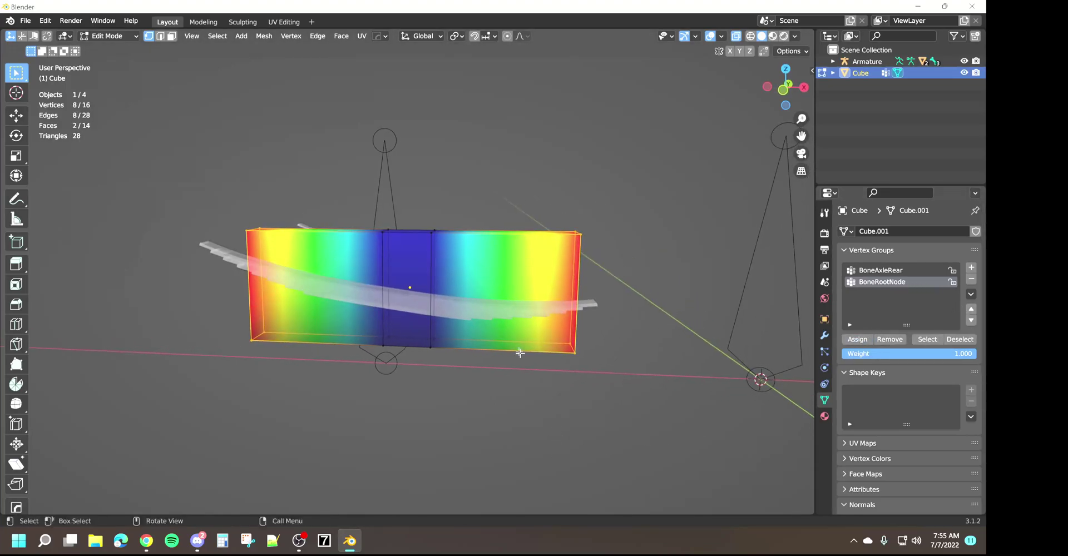
left_click_drag(351, 195, 467, 383)
left_click(907, 270)
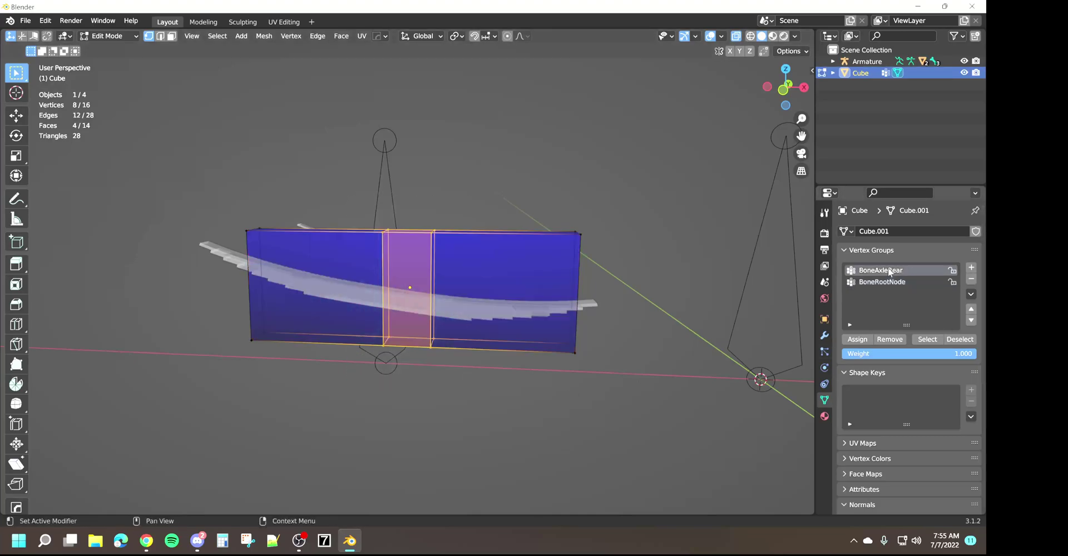
left_click(856, 339)
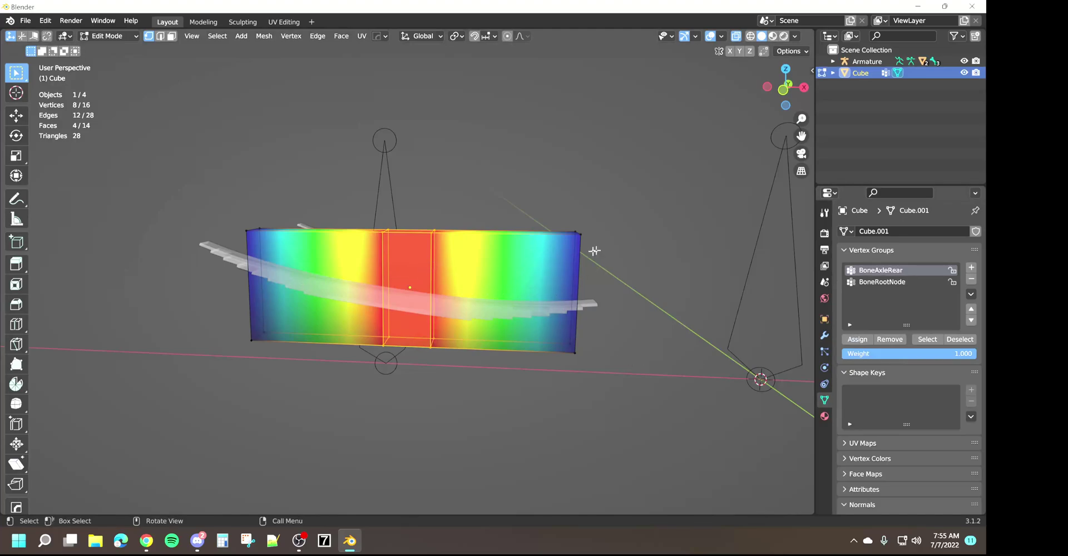
left_click(905, 283)
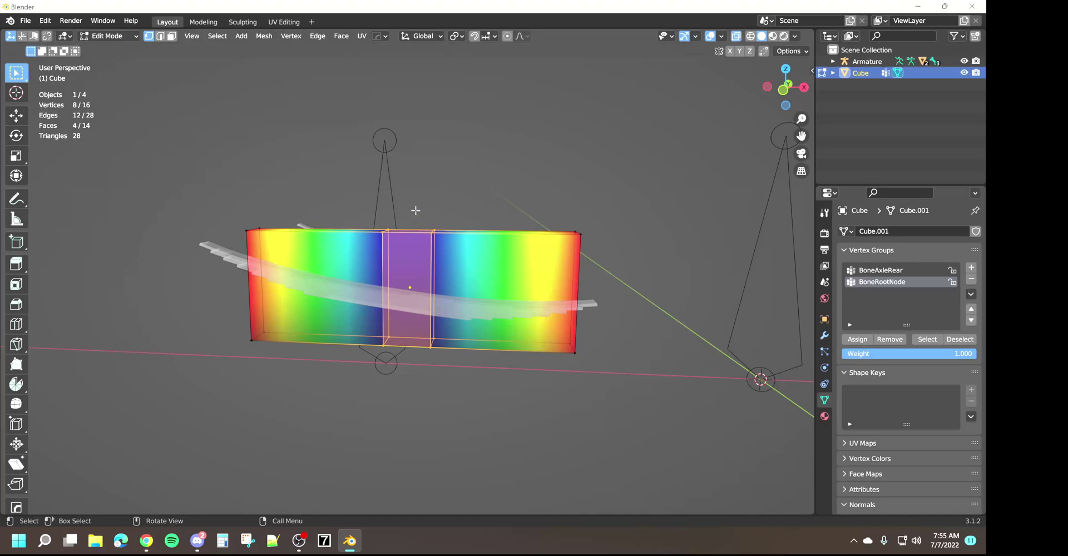
middle_click_drag(416, 210, 392, 216)
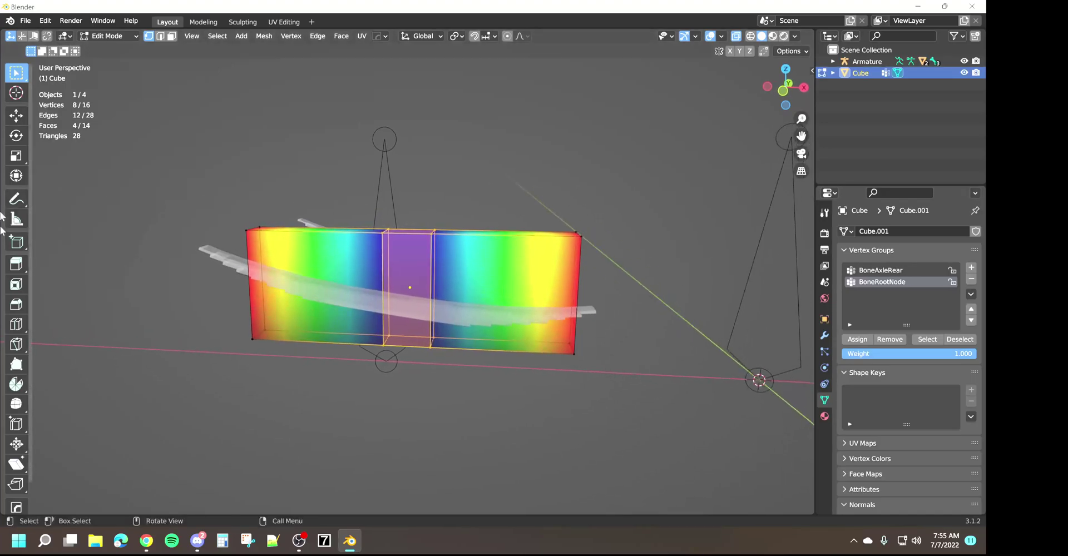
Add 100 loop cuts to each of the cube's left and right sections
left_click(16, 324)
middle_click_drag(316, 334, 254, 189)
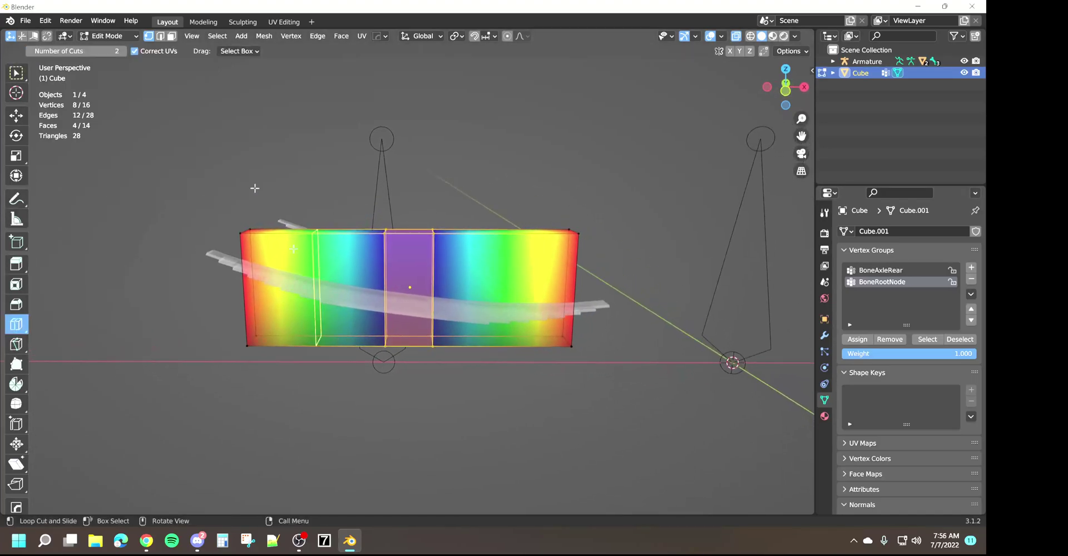
left_click(73, 50)
type("100")
key("Return")
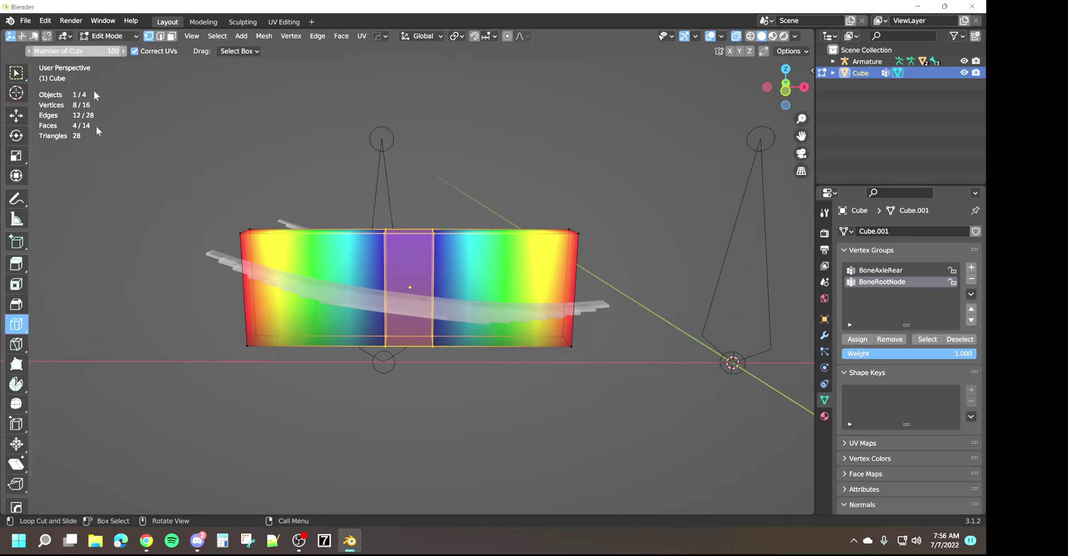
left_click(312, 240)
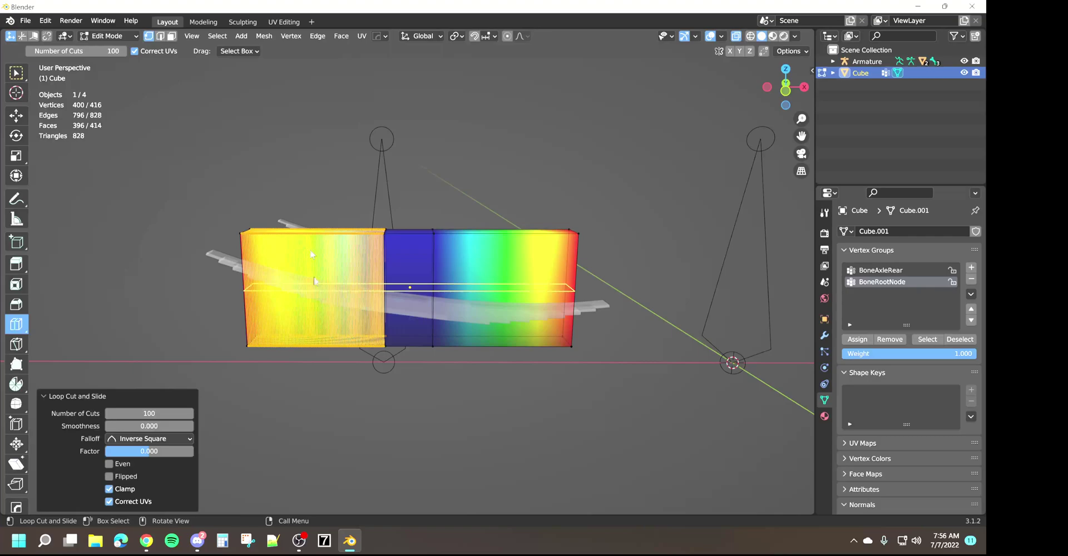
left_click(513, 253)
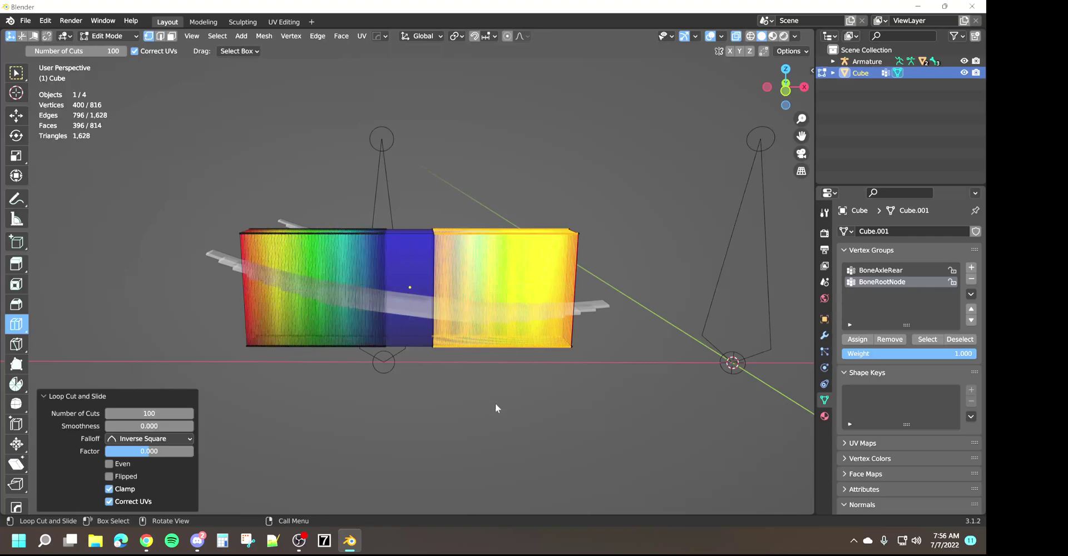
Orbit to inspect the finely cut 816-vertex cube and return to box selection
middle_click_drag(495, 403, 457, 382)
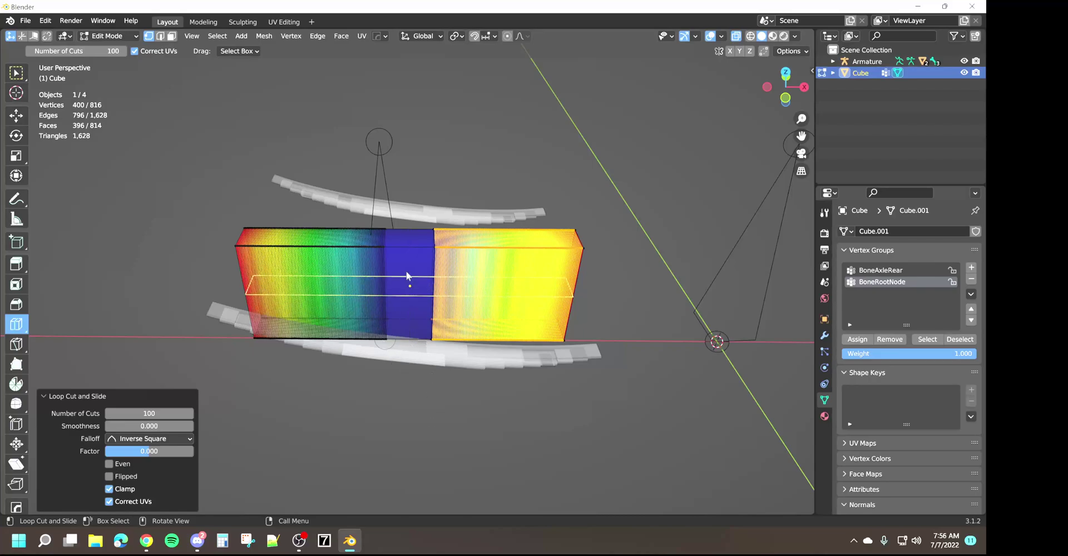
middle_click_drag(441, 419, 441, 405)
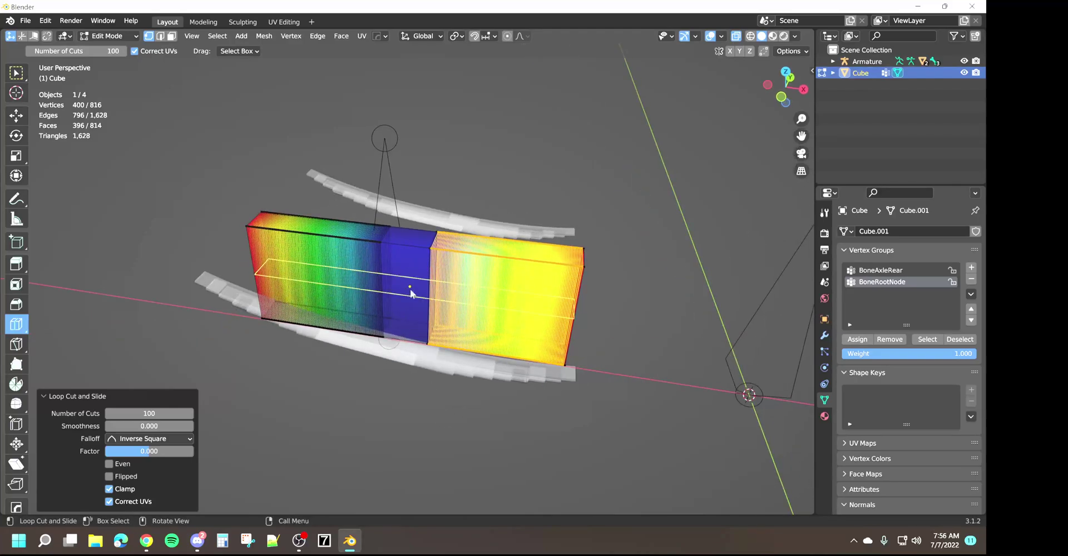
middle_click_drag(411, 293, 382, 346)
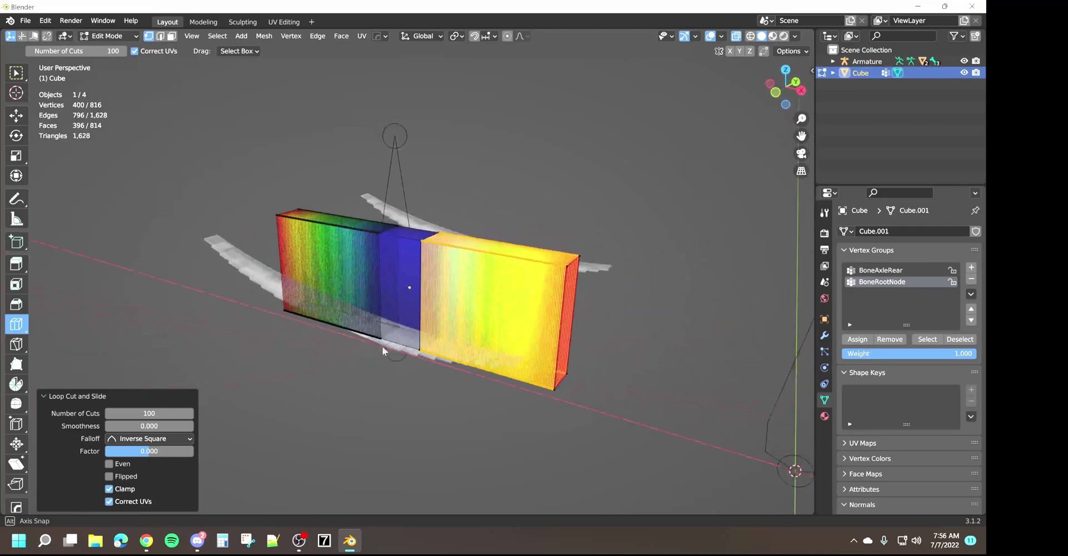
left_click(16, 73)
Clear the selection, return to Object Mode and turn off X-ray
left_click(99, 195)
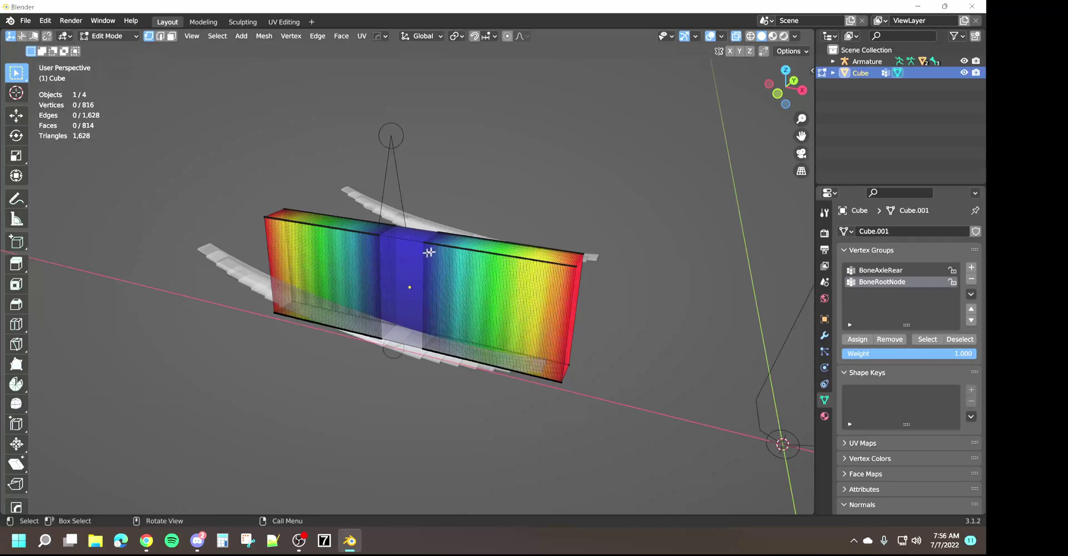
middle_click_drag(428, 253, 389, 261)
key("Tab")
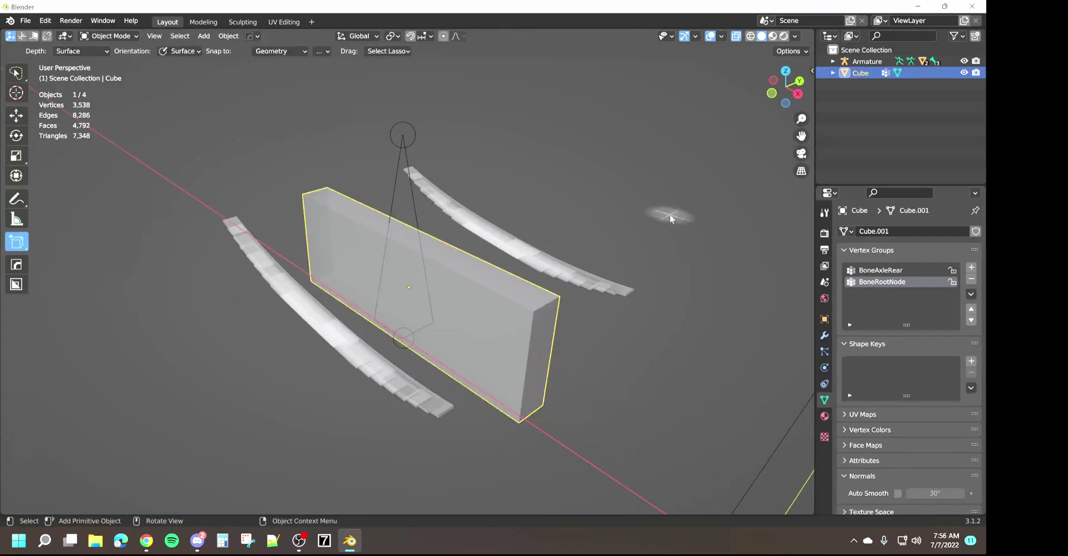
middle_click_drag(670, 219, 655, 238)
left_click(736, 37)
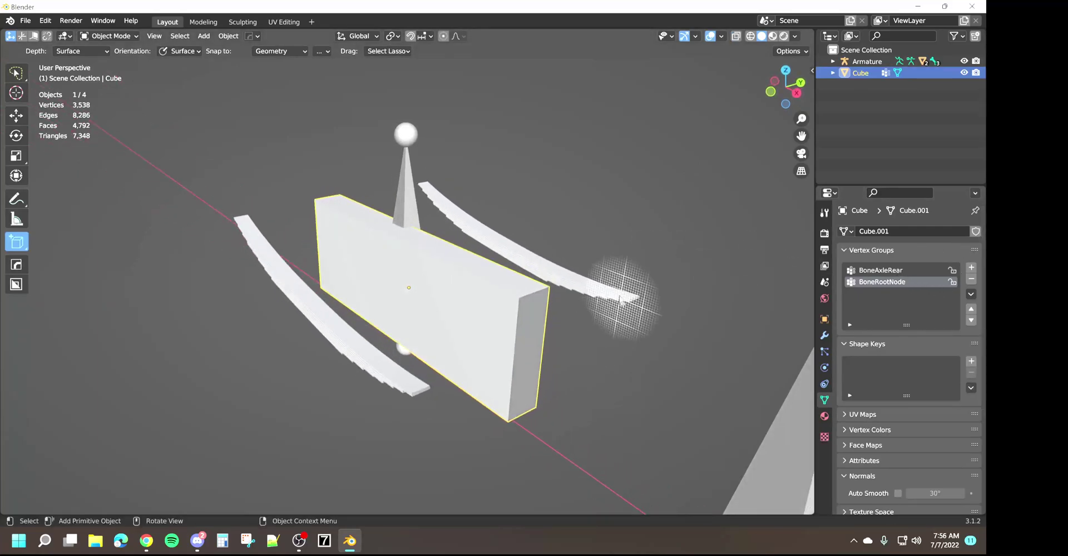
Select the leaf springs with the helper cube as the active object
left_click(17, 73)
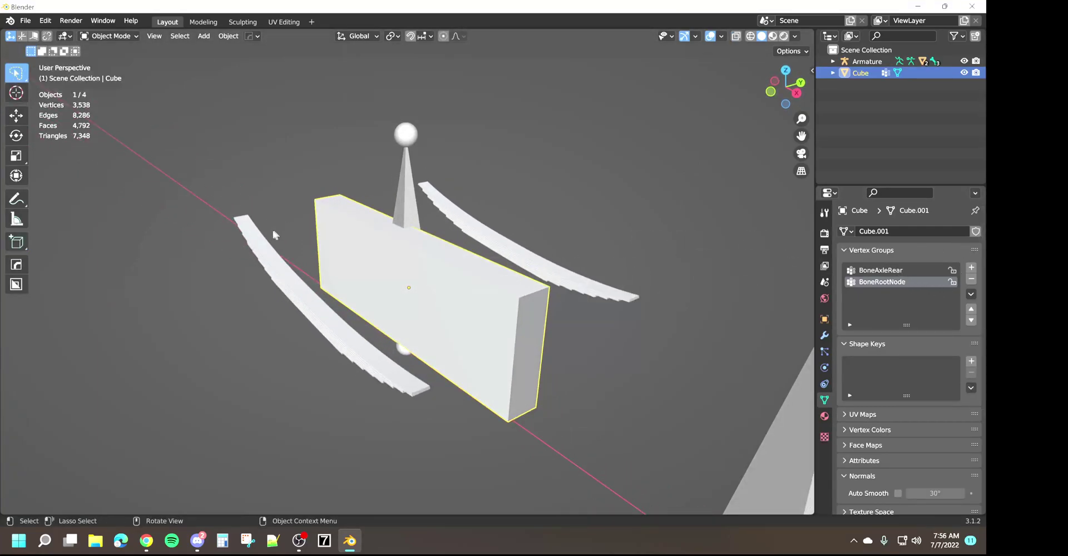
left_click(255, 242)
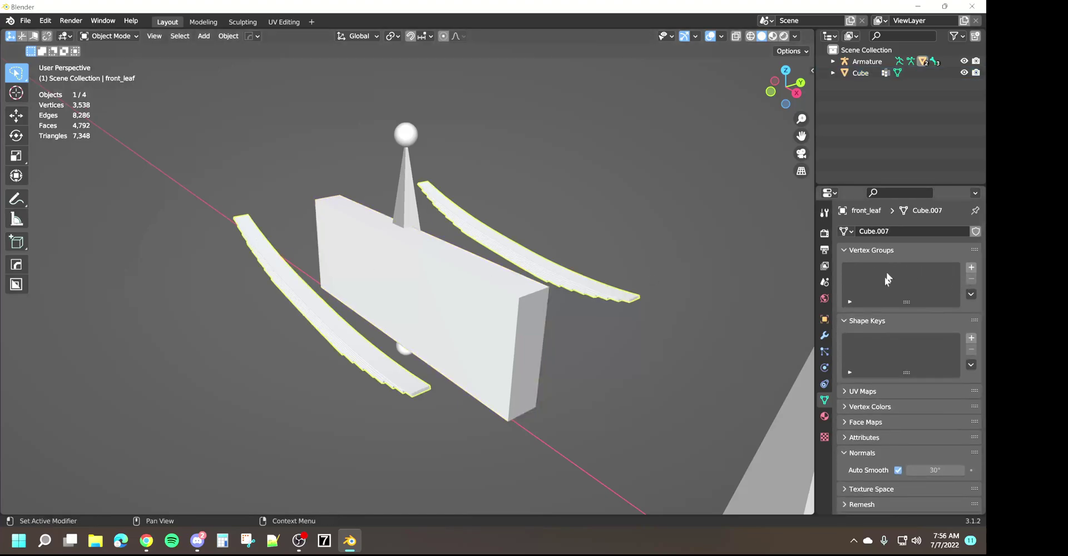
left_click(472, 300)
key("ctrl+z")
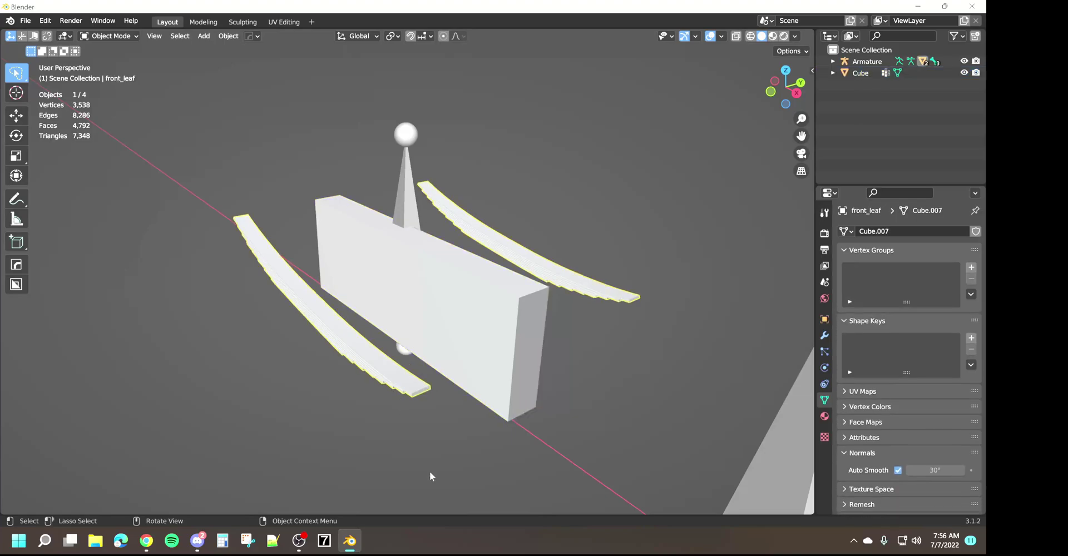
left_click(493, 356, "shift")
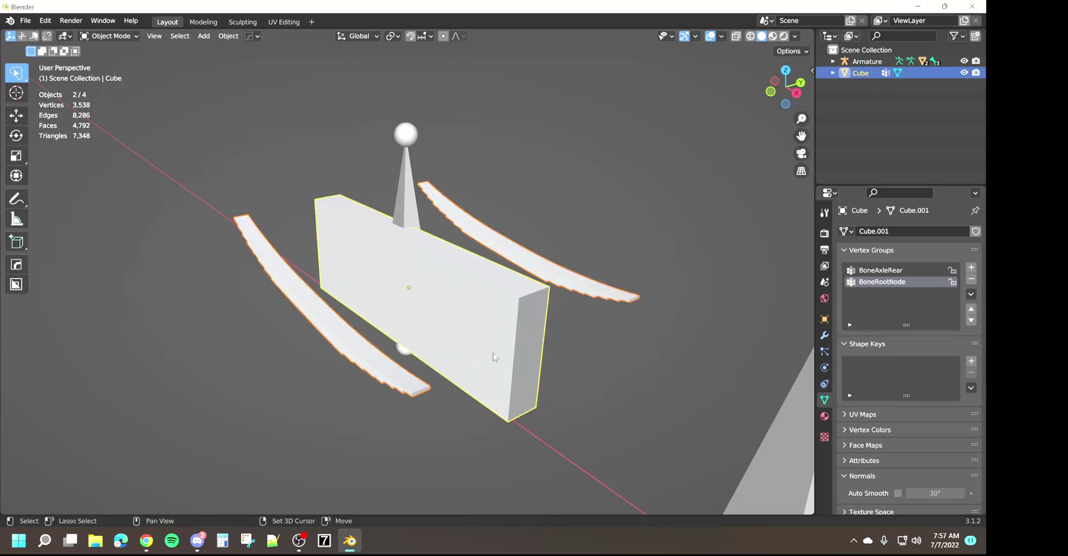
Run Transfer Mesh Data from the cube to the leaves for Vertex Group(s)
right_click(292, 163)
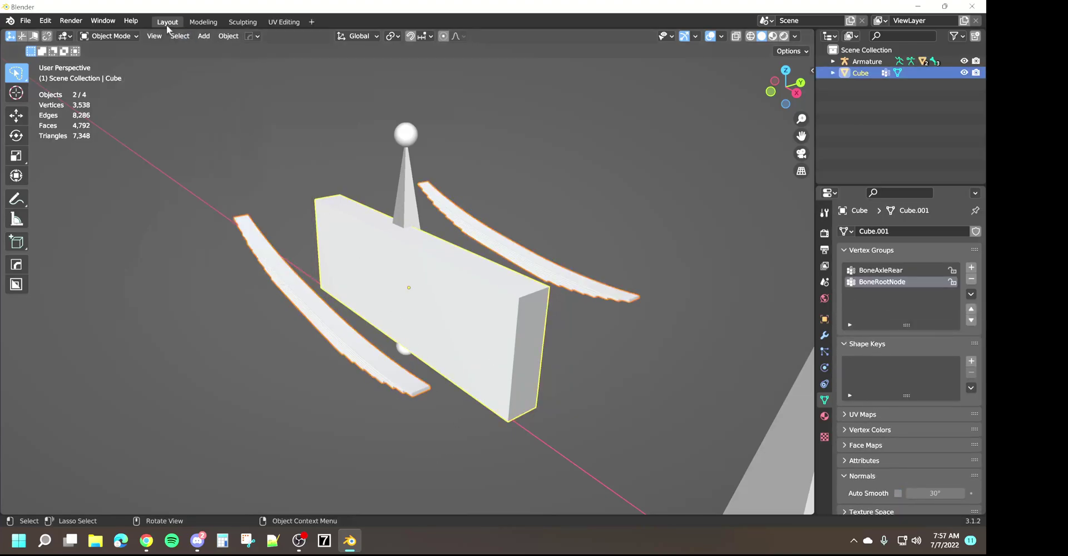
left_click(234, 38)
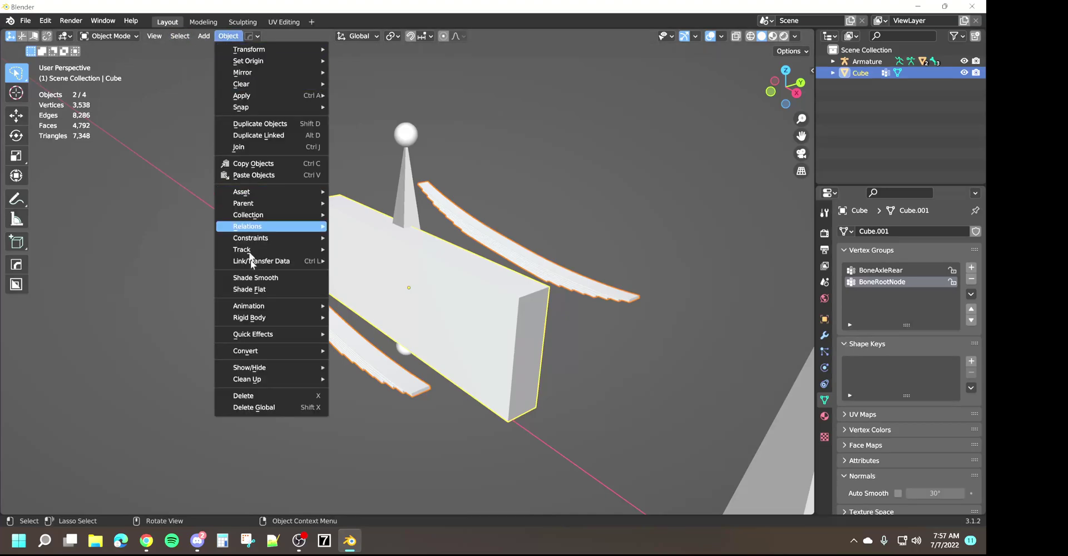
mouse_move(267, 265)
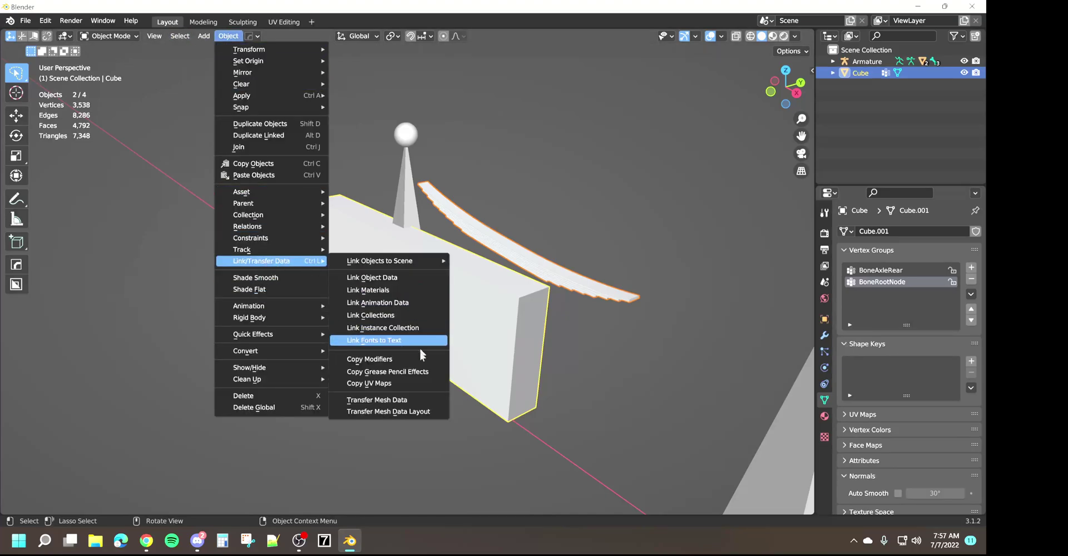
left_click(392, 402)
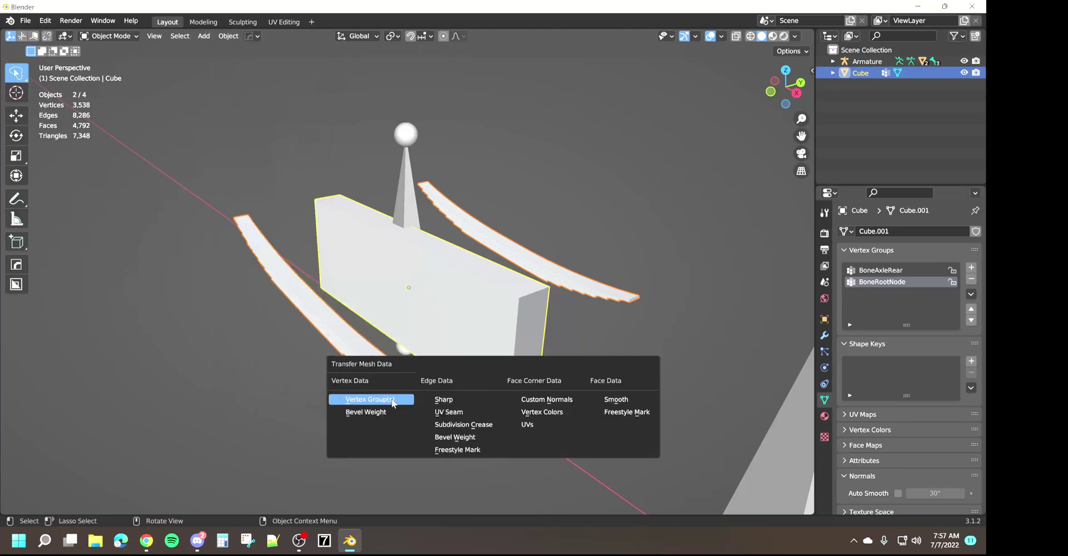
left_click(388, 400)
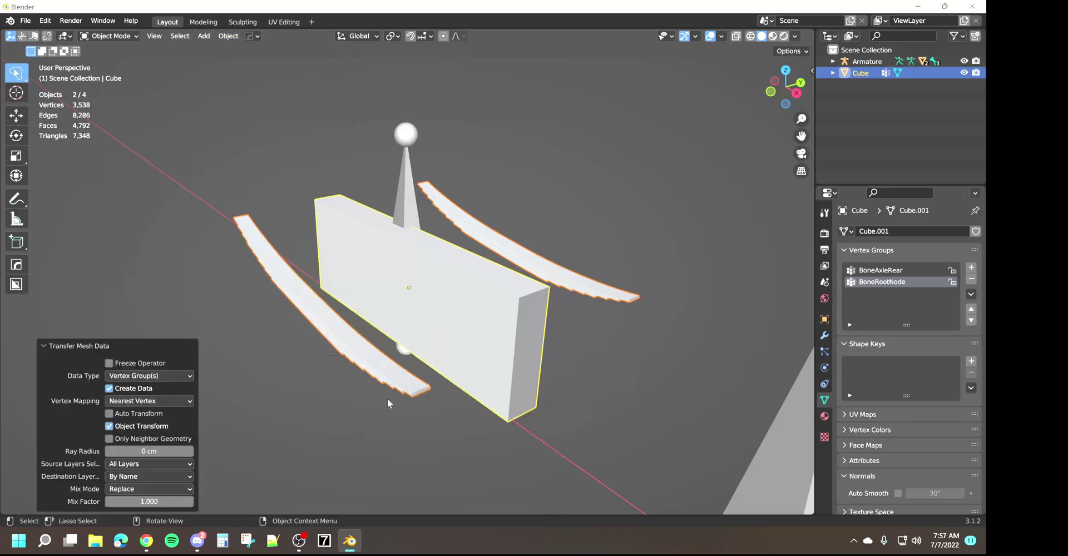
Keep By Name and All Layers layer matching, then deselect everything
left_click(132, 471)
left_click(130, 466)
left_click(165, 466)
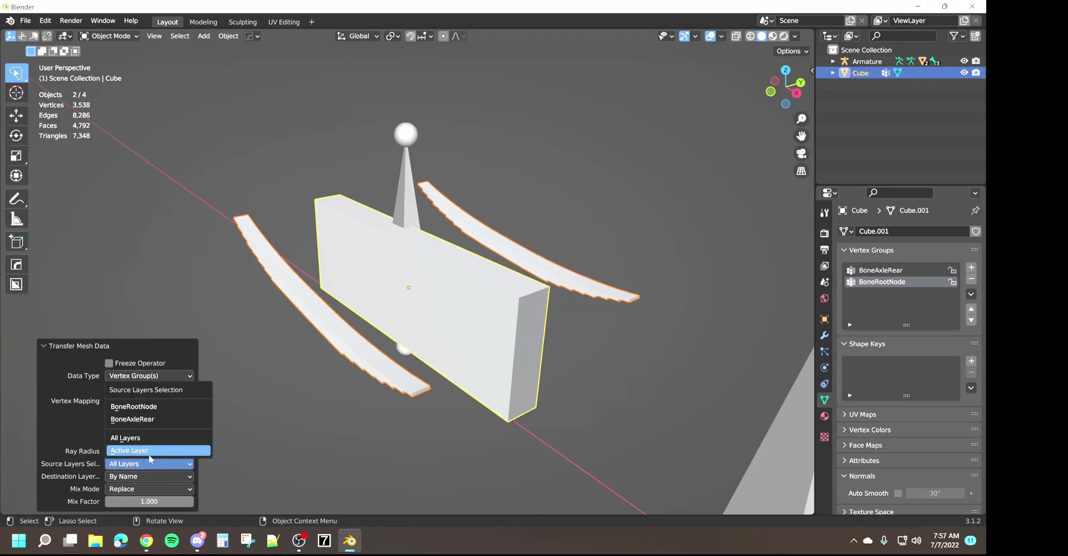
left_click(127, 471)
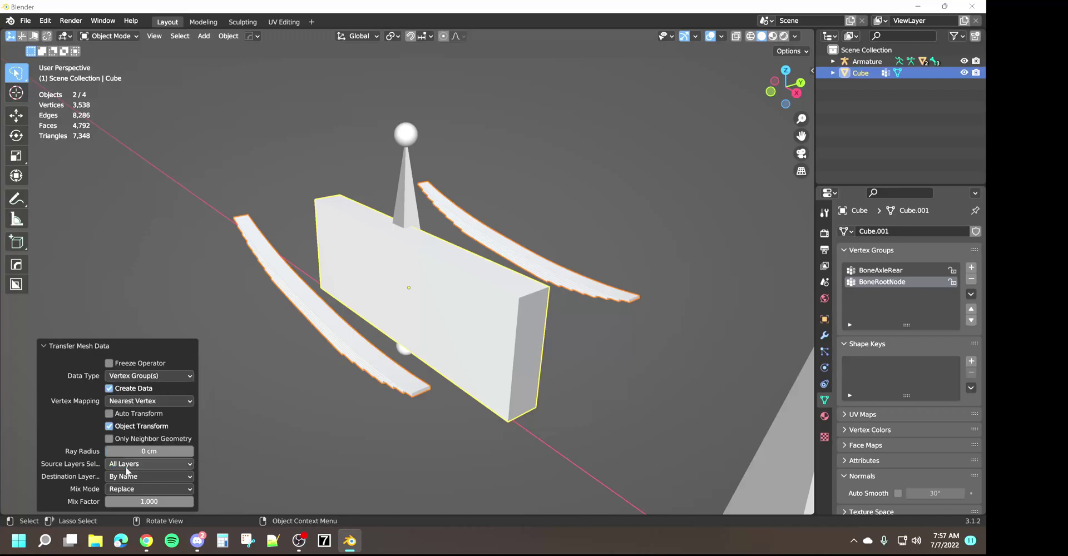
left_click(327, 438)
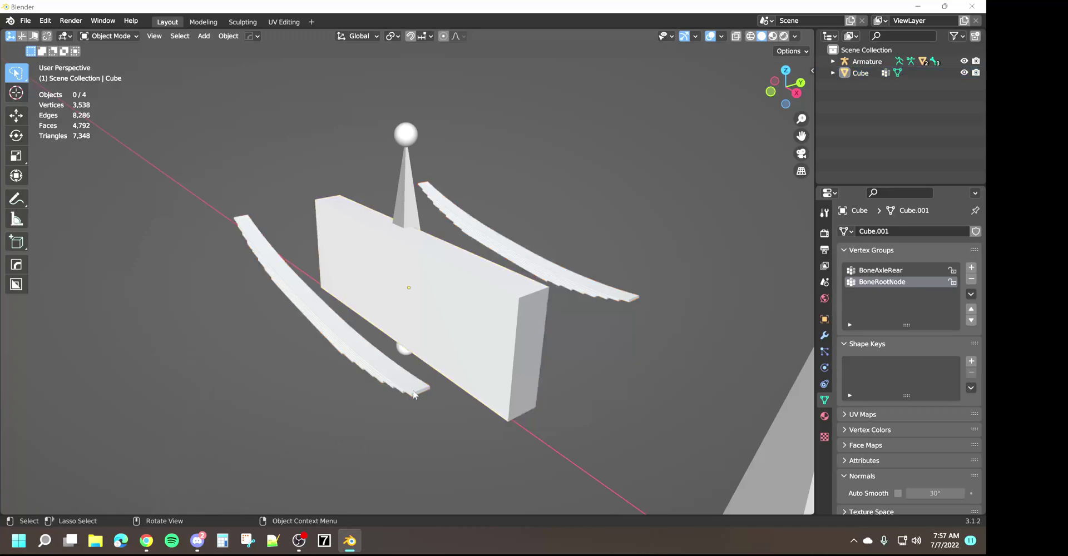
Inspect the front leaf's BoneAxleRear and BoneRootNode weight gradients in Edit Mode
left_click(414, 394)
key("Tab")
middle_click_drag(417, 436, 477, 374)
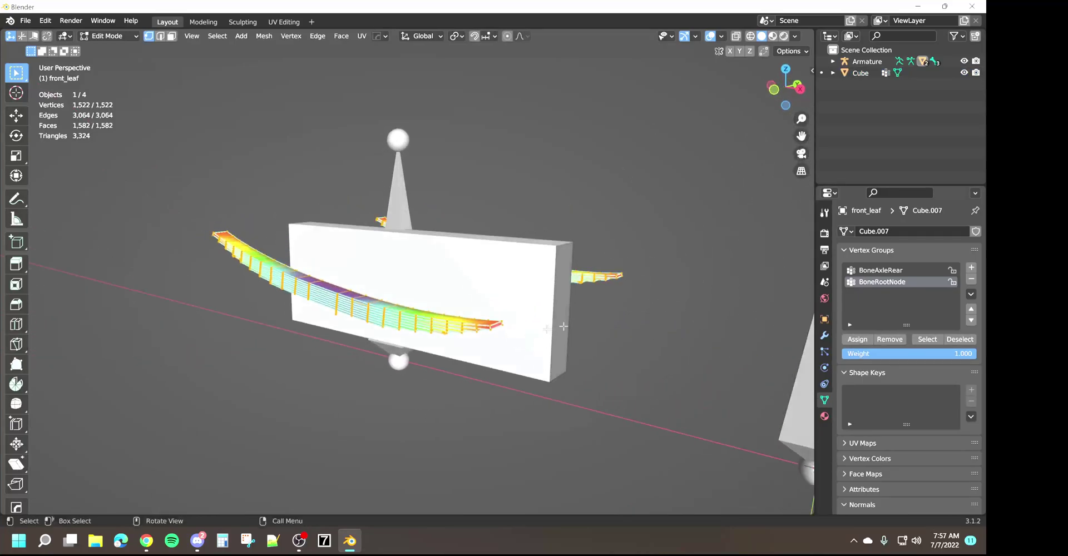
left_click(897, 269)
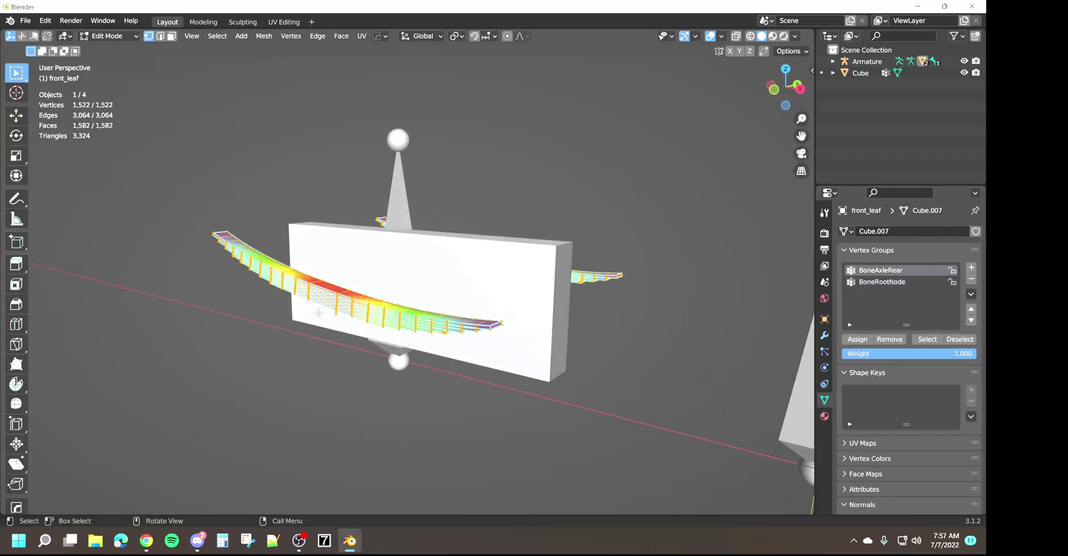
left_click(881, 282)
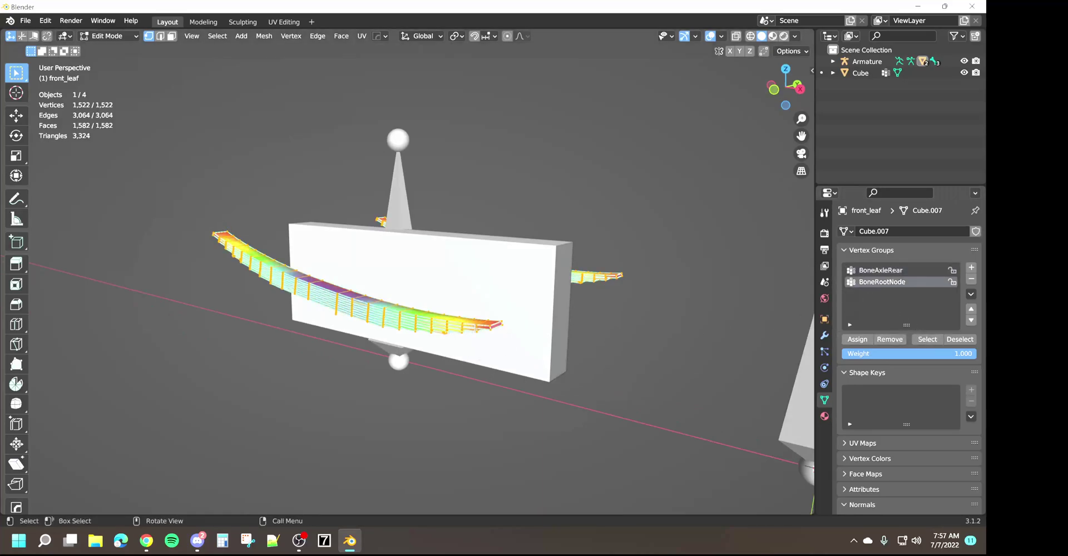
middle_click_drag(457, 398, 494, 412)
Remove the helper Cube in Object Mode and zoom out to view the whole scene
key("Tab")
left_click(494, 412)
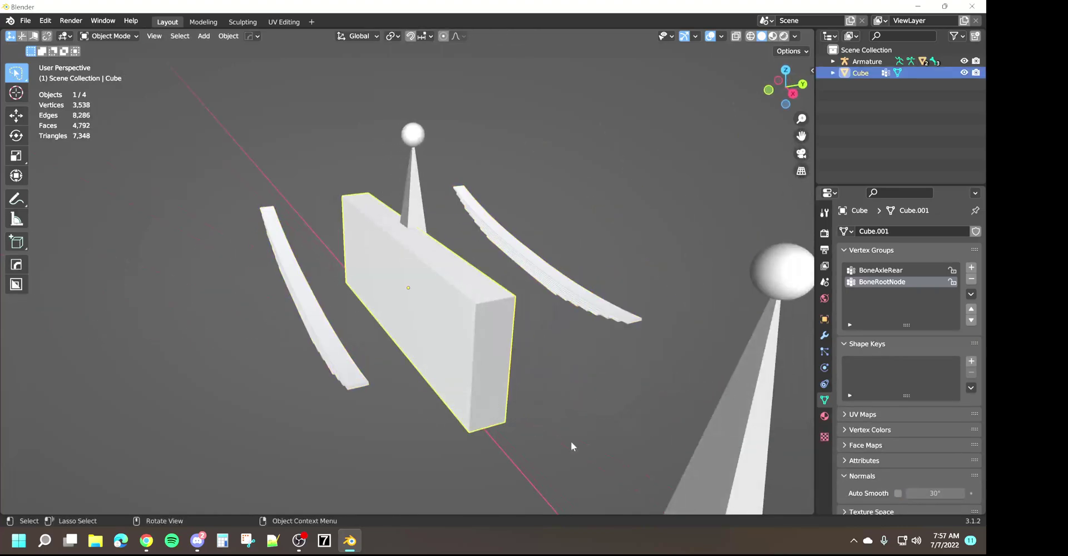
key("Delete")
scroll(571, 441, "down", 4)
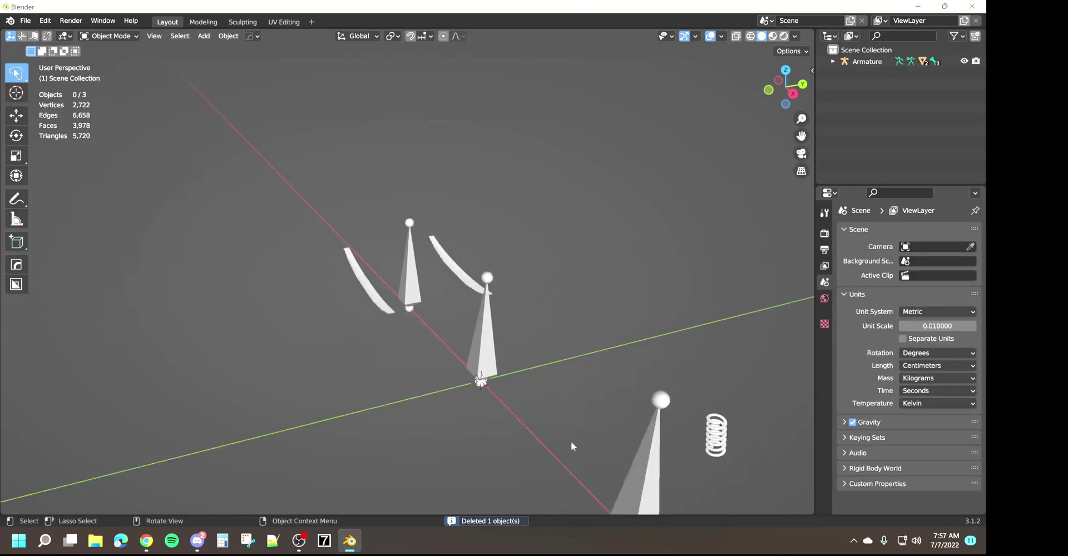
scroll(572, 446, "down", 3)
middle_click_drag(472, 390, 506, 405)
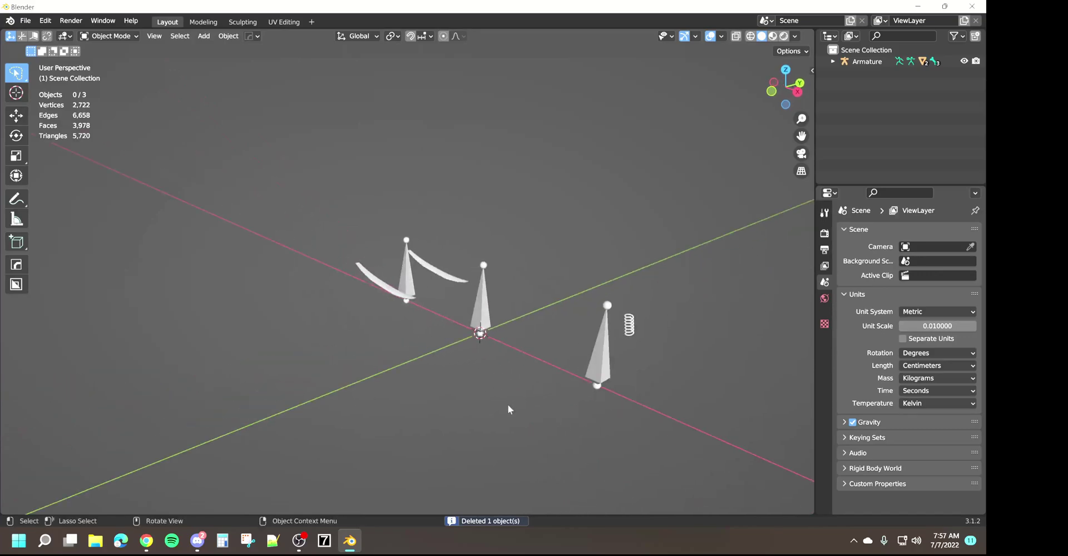